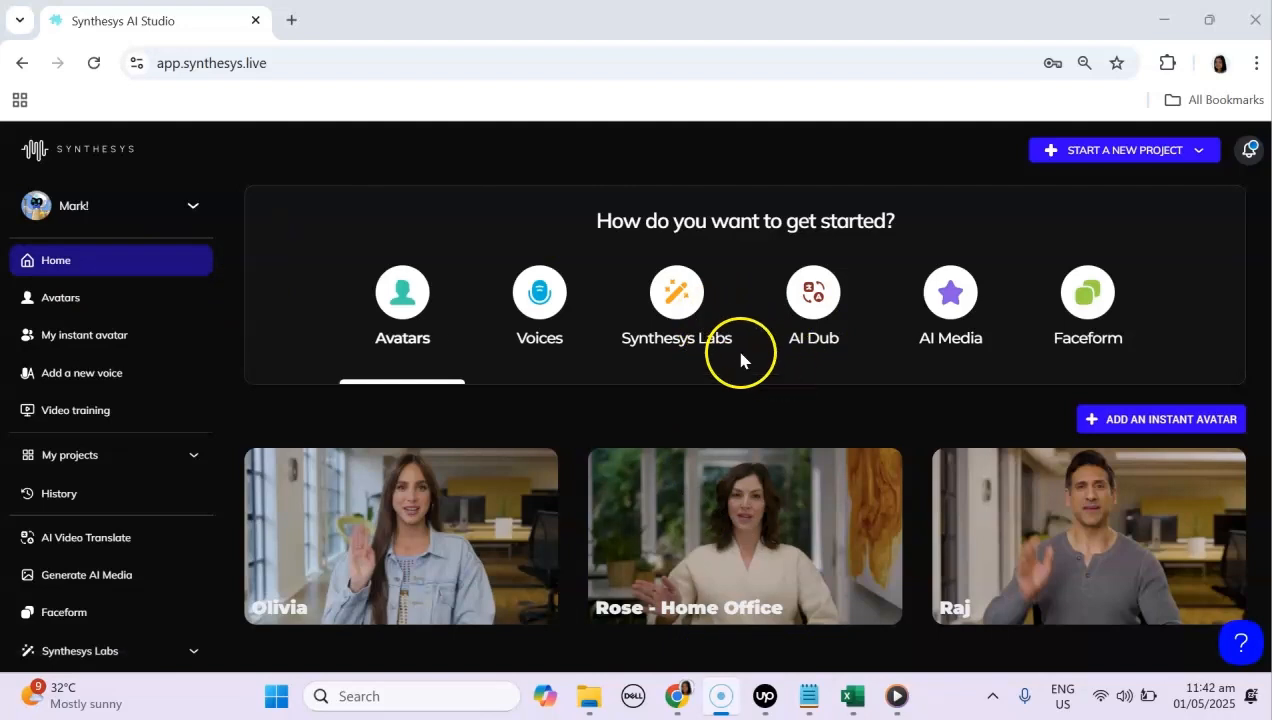
Step: Start a new custom voice named Tin Multilingual and set its language to Multilingual
{"action": "left_click", "coordinate": [541, 298]}
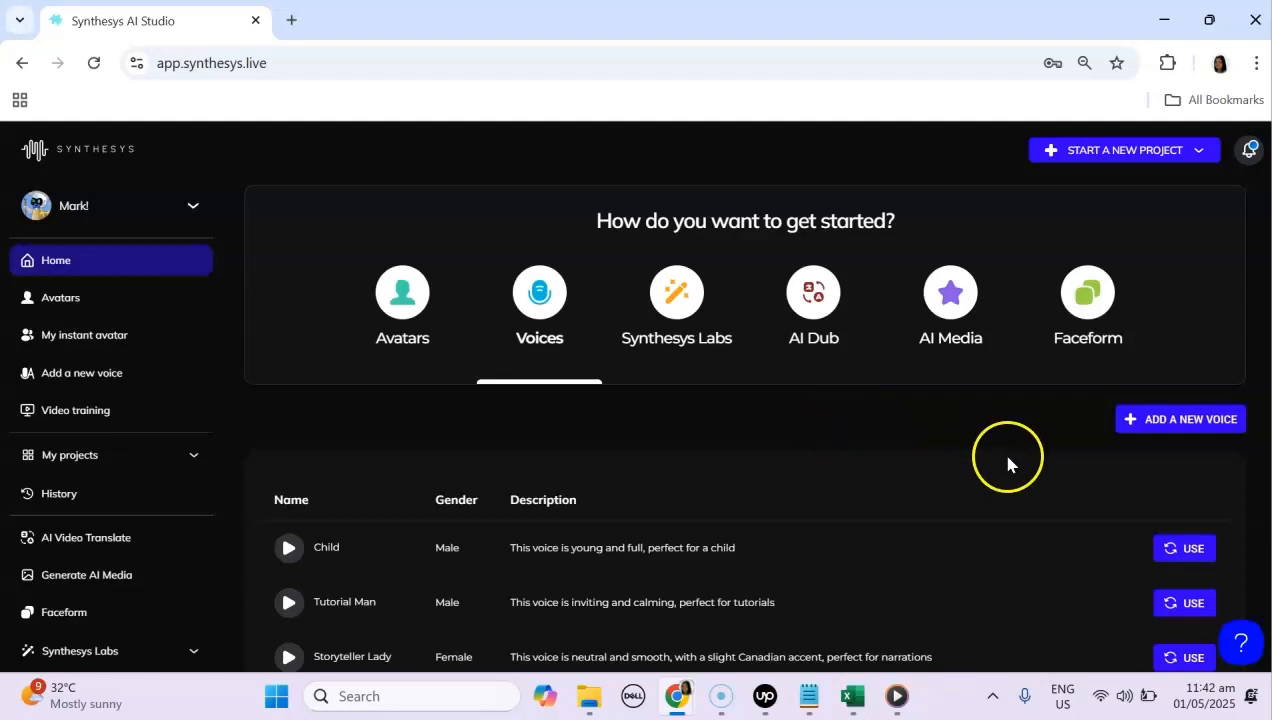
{"action": "left_click", "coordinate": [1141, 425]}
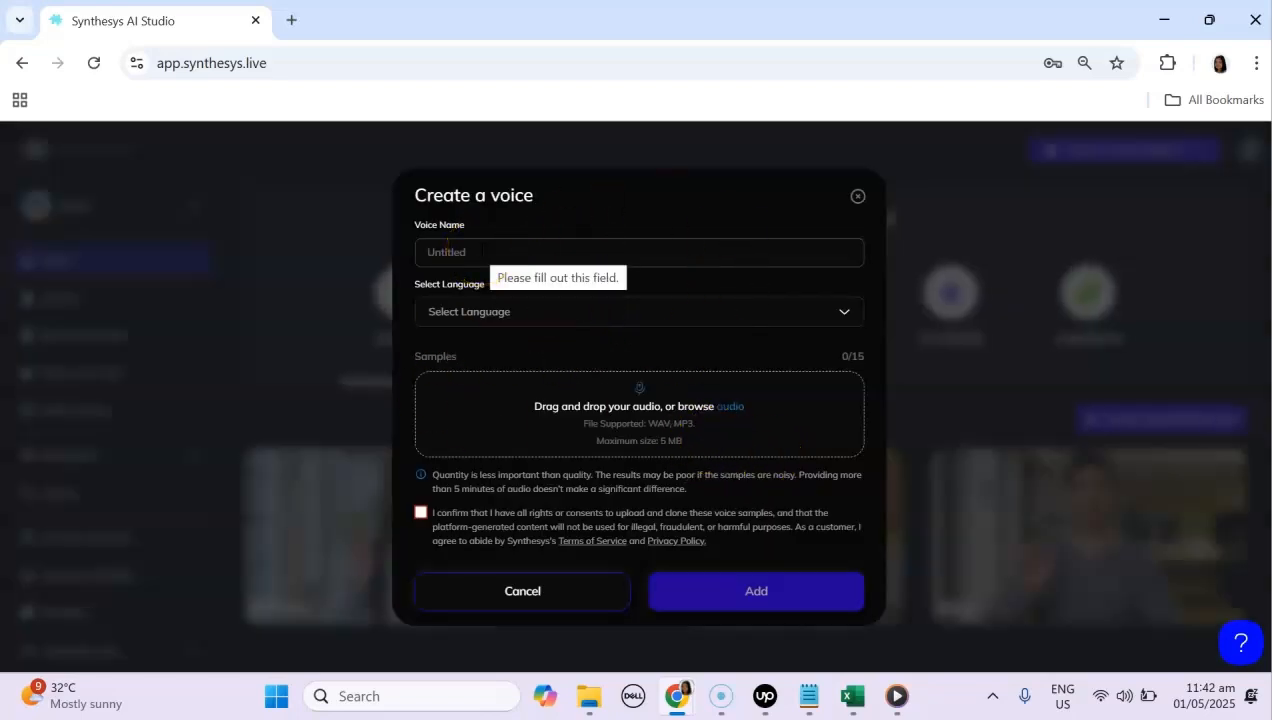
{"action": "left_click", "coordinate": [481, 252]}
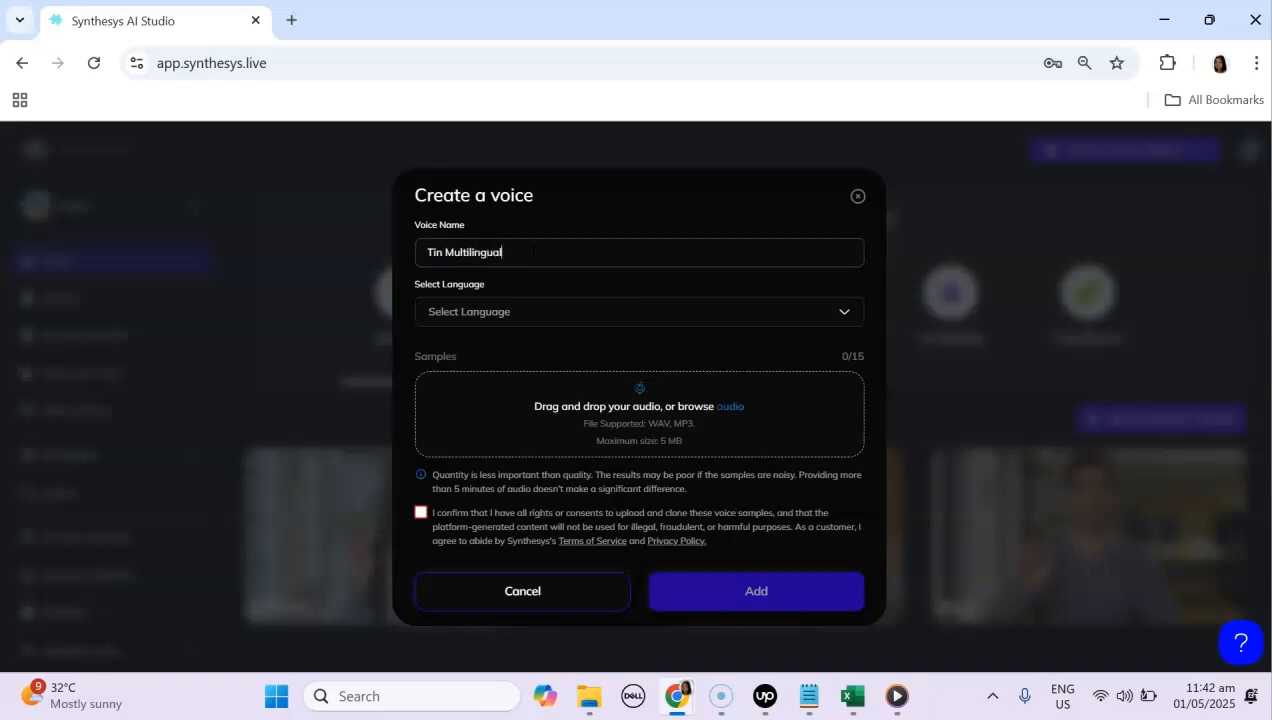
{"action": "left_click", "coordinate": [500, 310]}
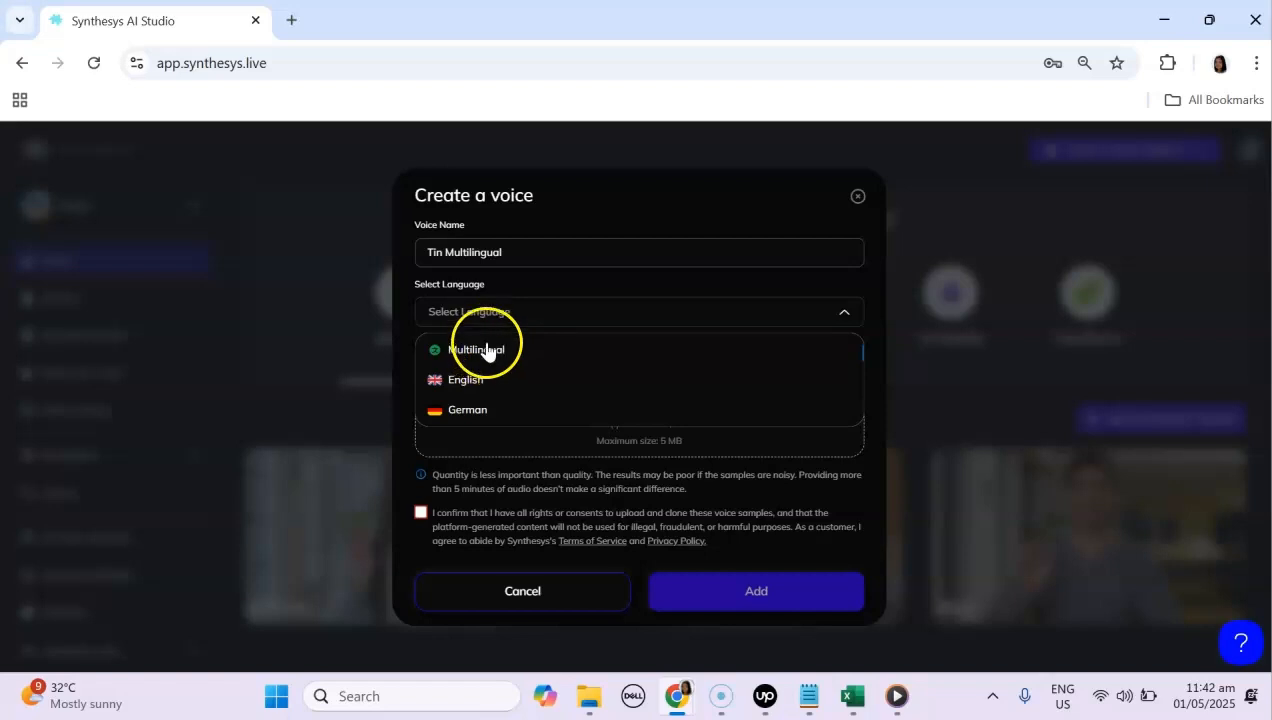
{"action": "left_click", "coordinate": [495, 350]}
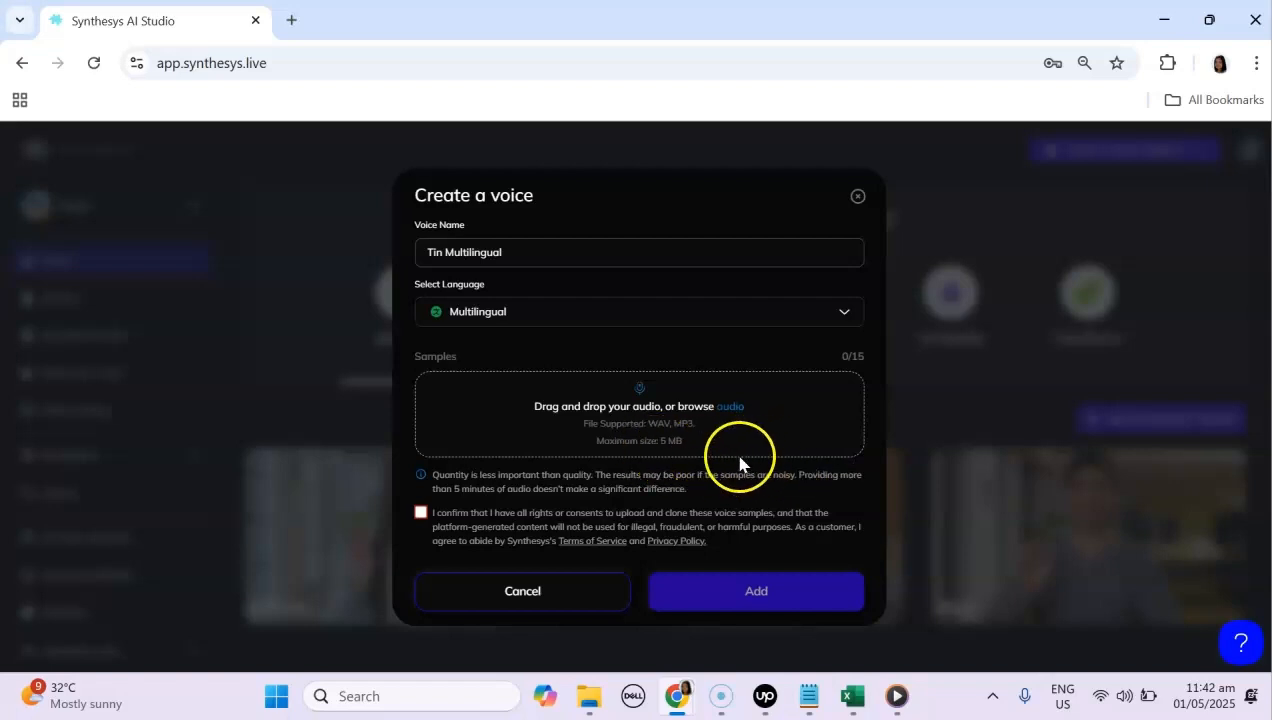
Step: Upload the three voice sample files 1, 2 and 3 from the Voice Recordings folder
{"action": "left_click", "coordinate": [734, 407]}
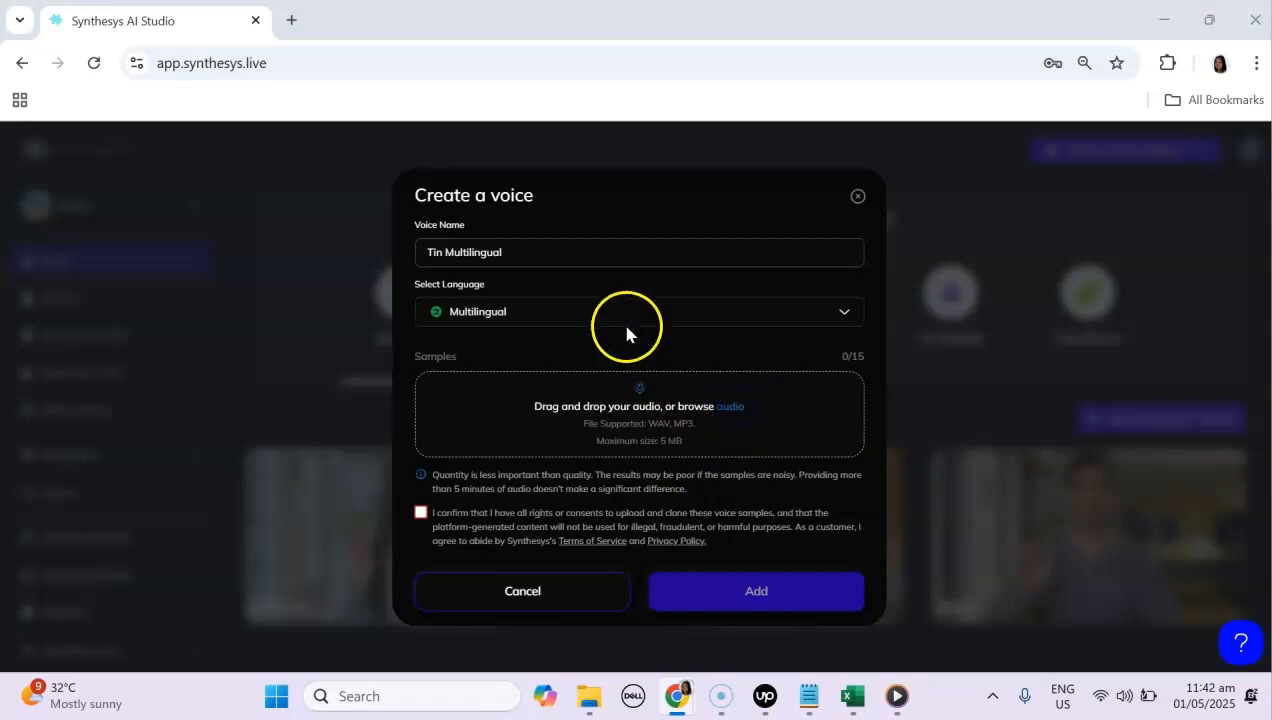
{"action": "left_click", "coordinate": [304, 211]}
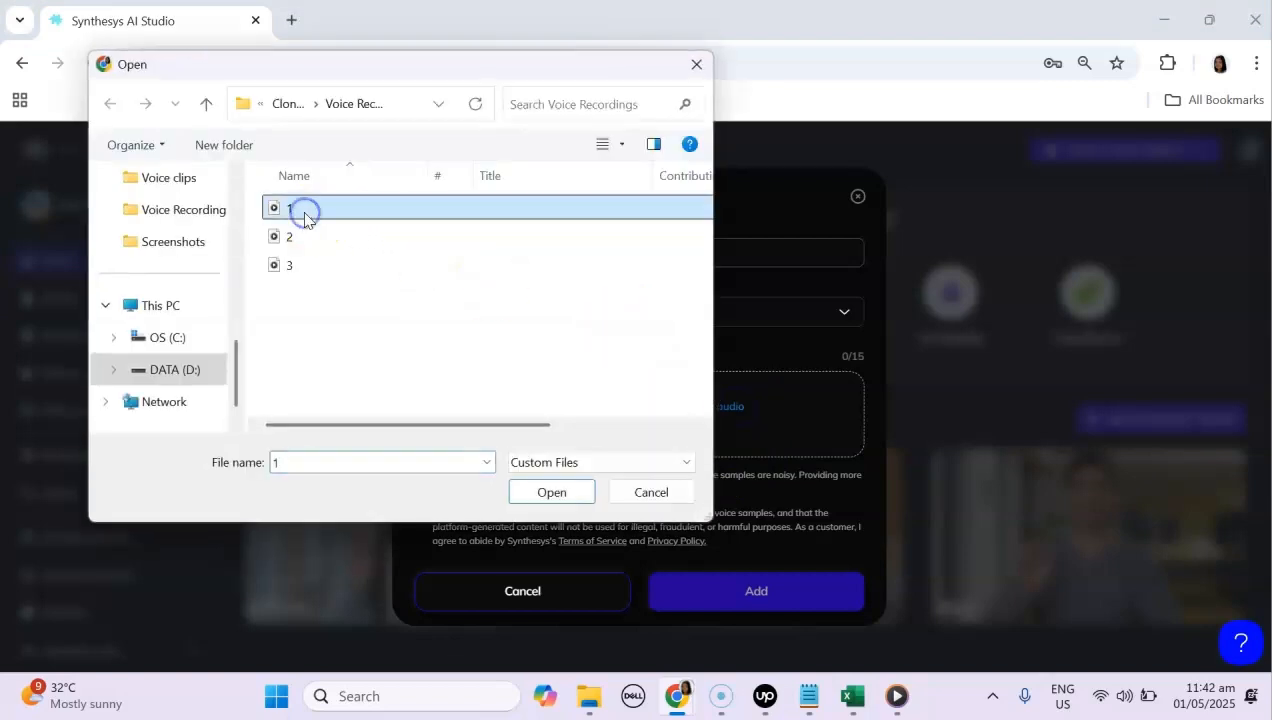
{"action": "key", "text": "ctrl+a"}
{"action": "left_click", "coordinate": [546, 489]}
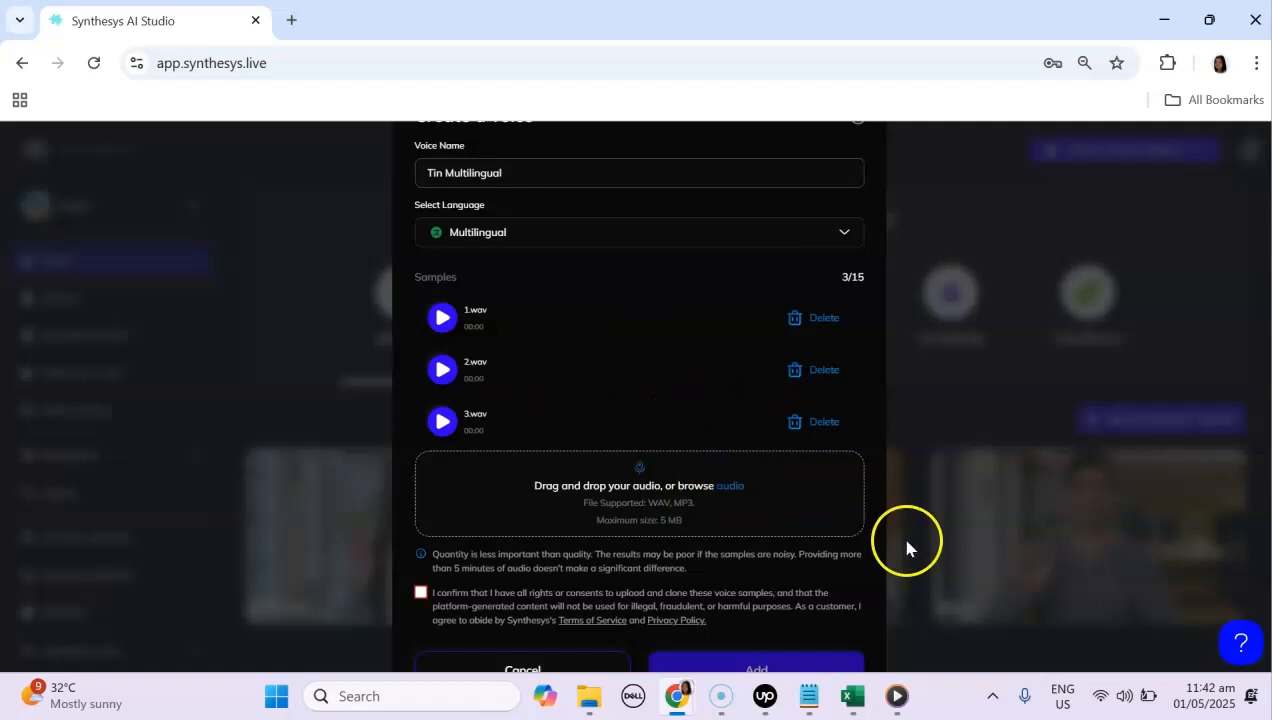
Step: Pause the sample audio playing in the media player and minimize it
{"action": "left_click", "coordinate": [897, 696]}
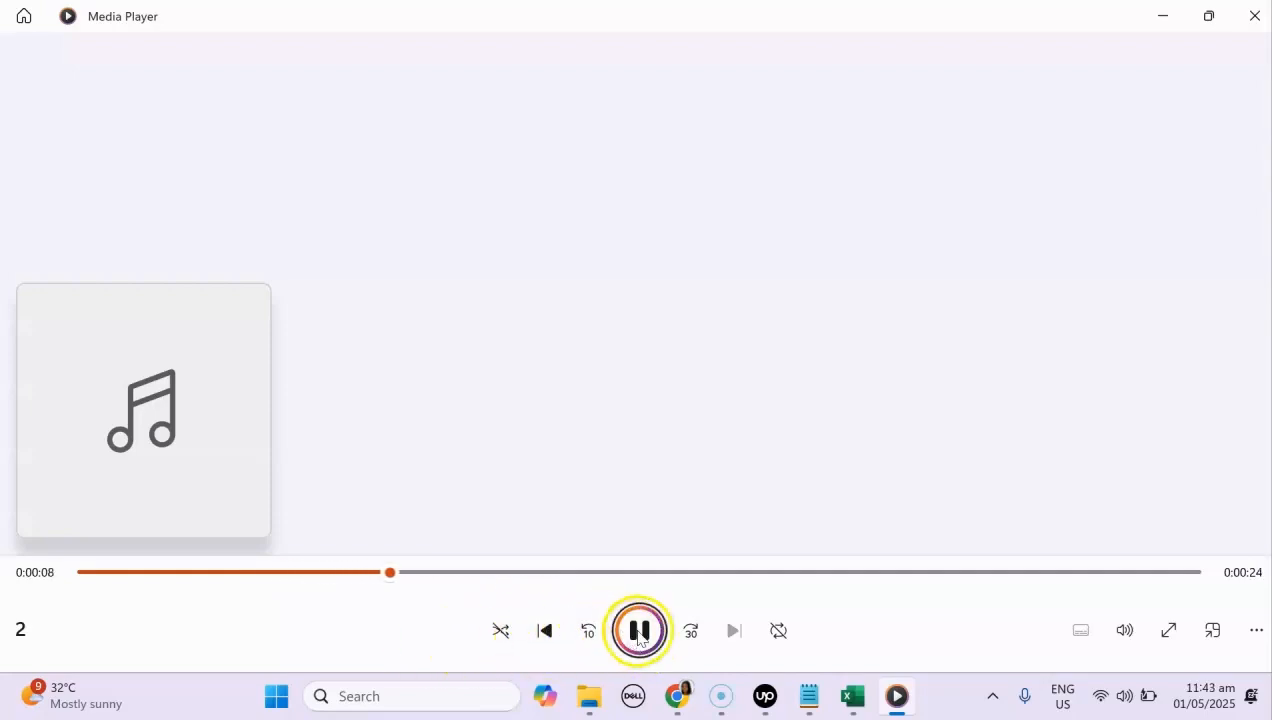
{"action": "left_click", "coordinate": [638, 634]}
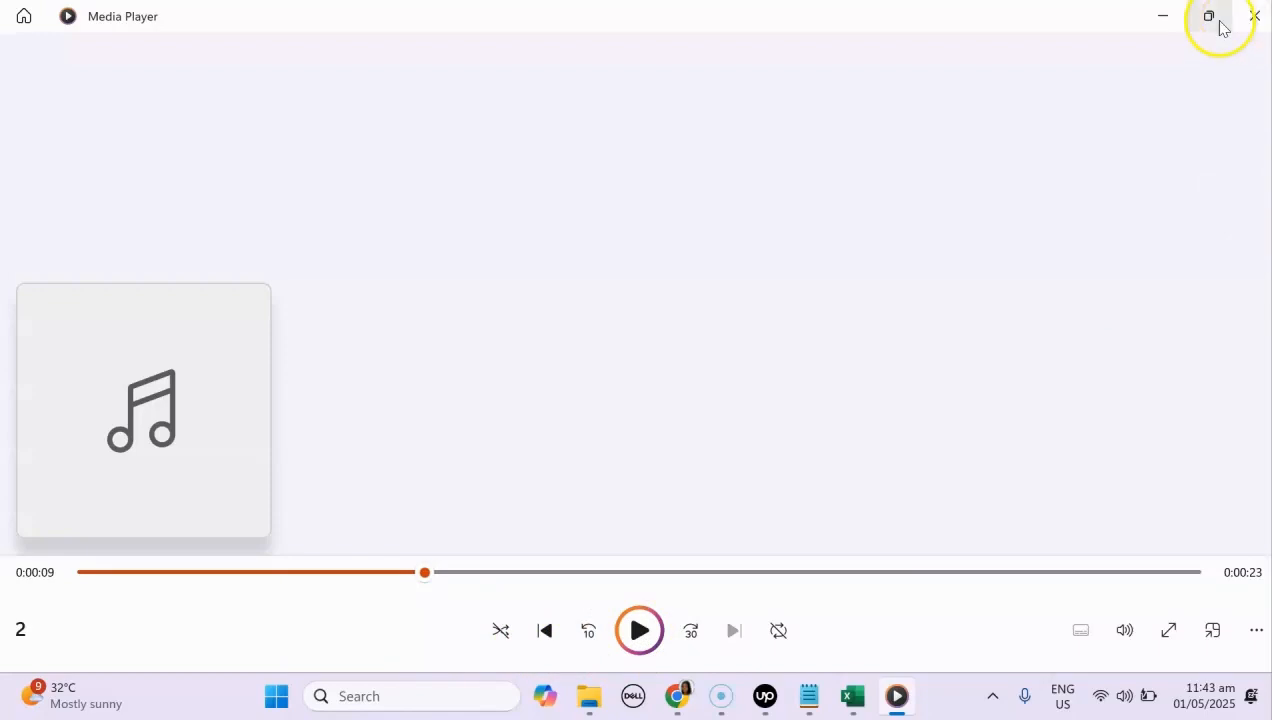
{"action": "left_click", "coordinate": [1163, 16]}
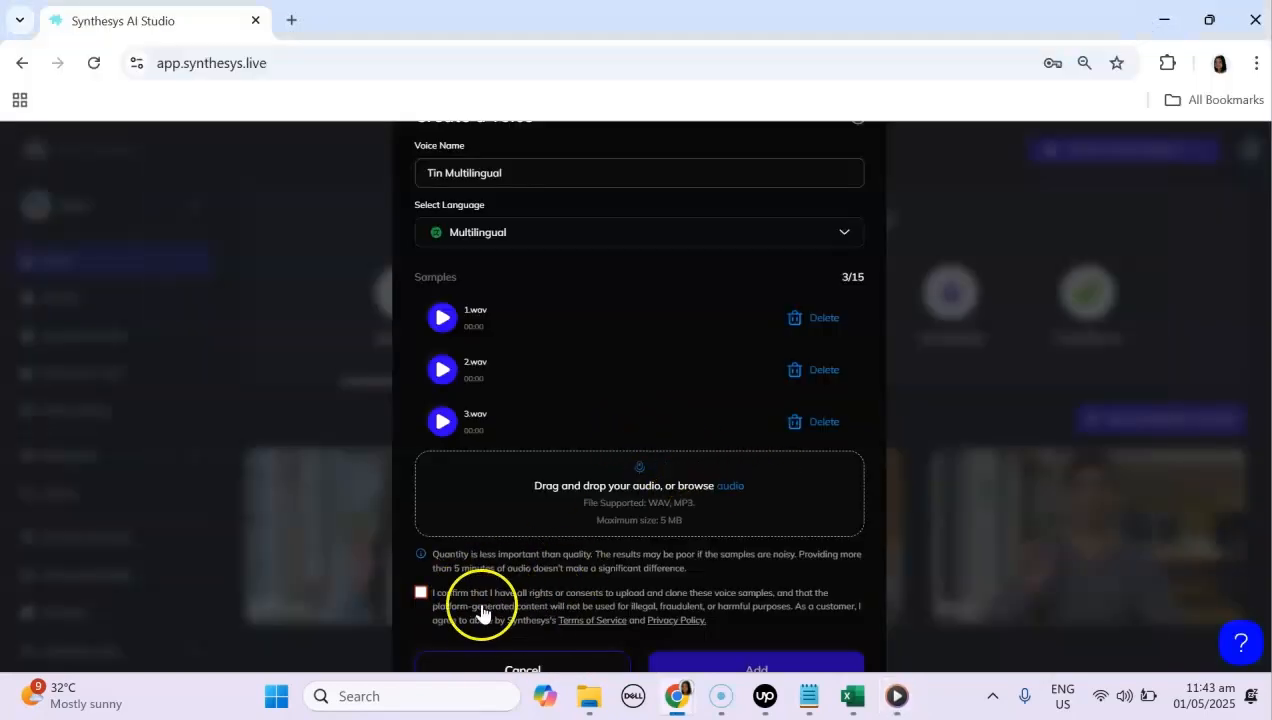
Step: Confirm the voice-sample rights consent and add the new voice
{"action": "left_click", "coordinate": [420, 592]}
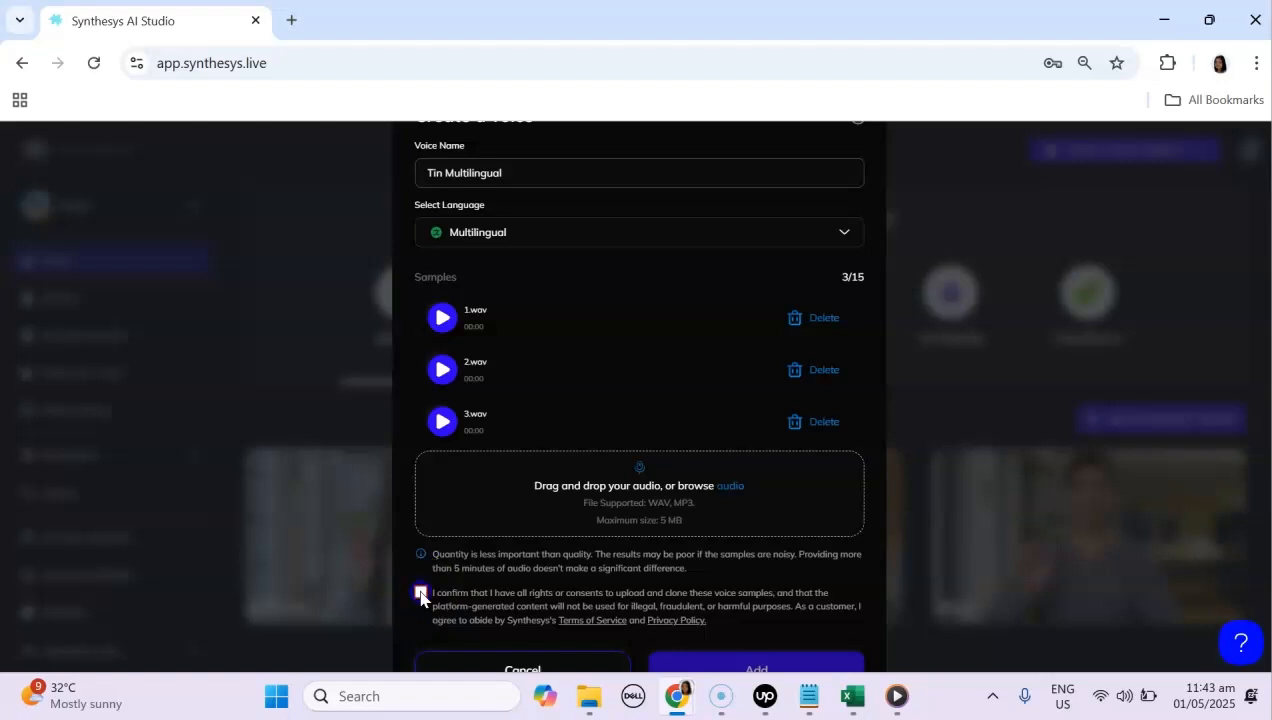
{"action": "left_click", "coordinate": [733, 664]}
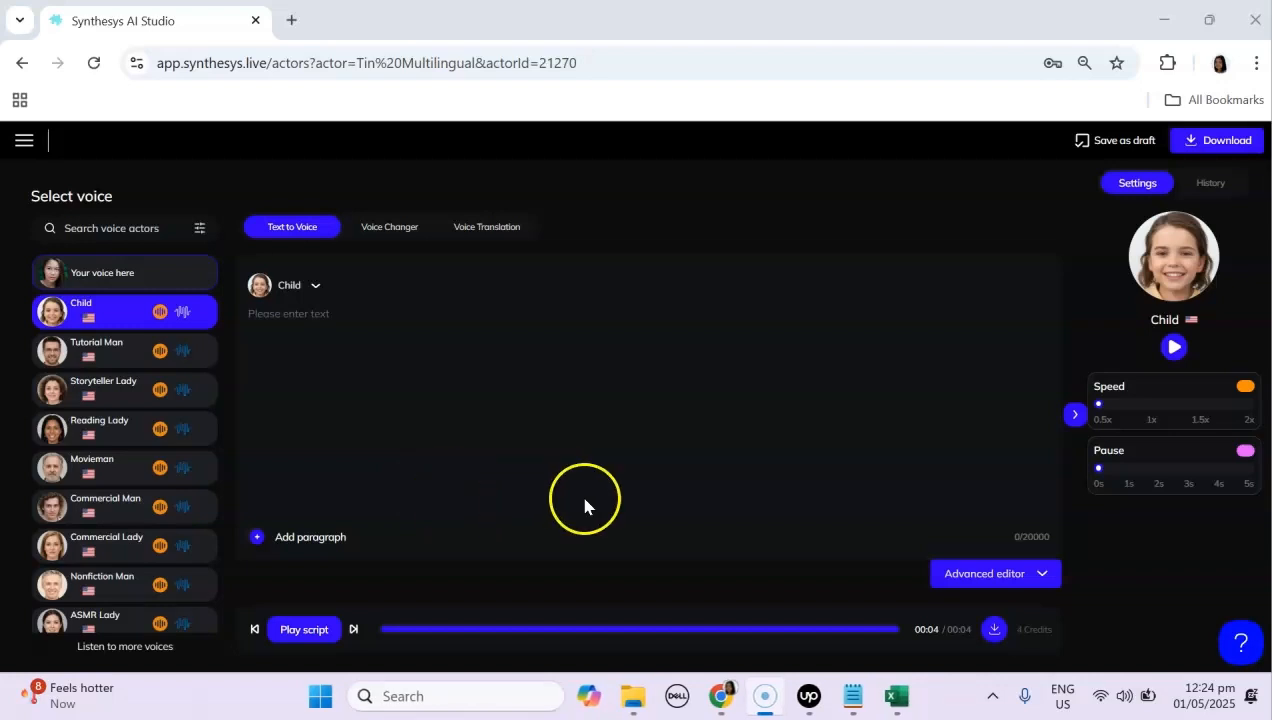
Step: Switch the script editor to Advanced editor
{"action": "left_click", "coordinate": [1015, 575]}
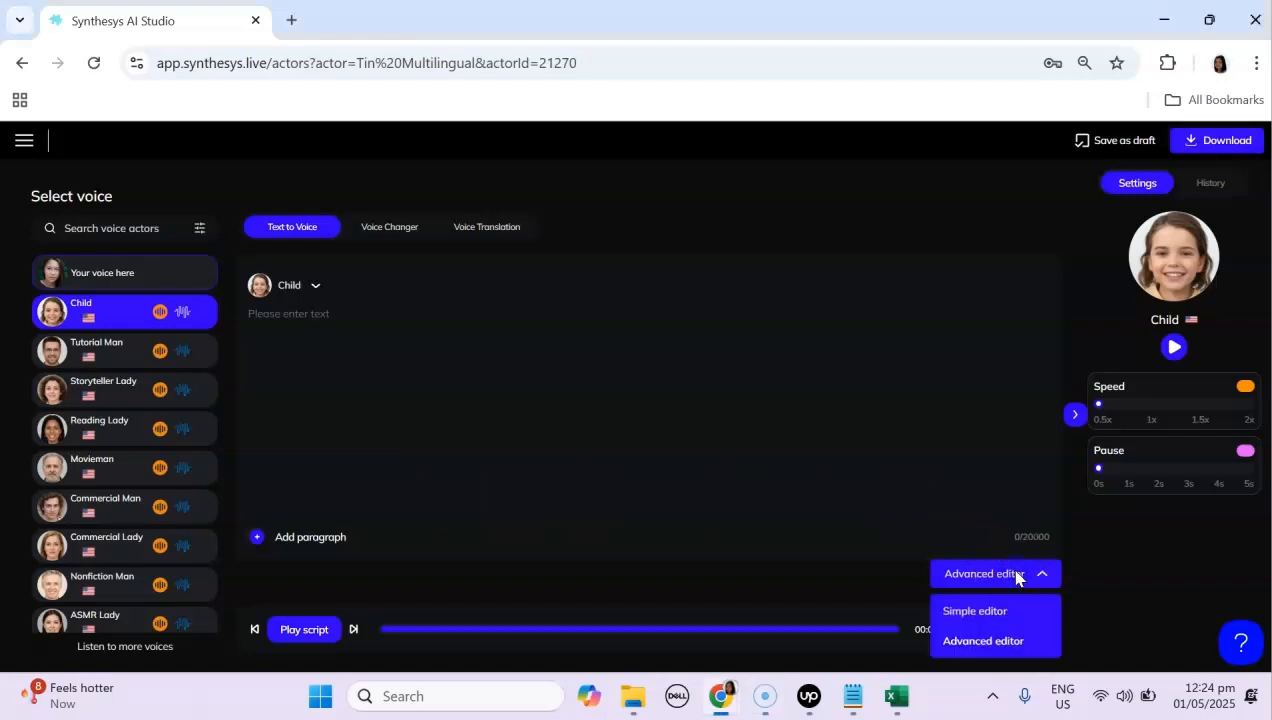
{"action": "left_click", "coordinate": [990, 641]}
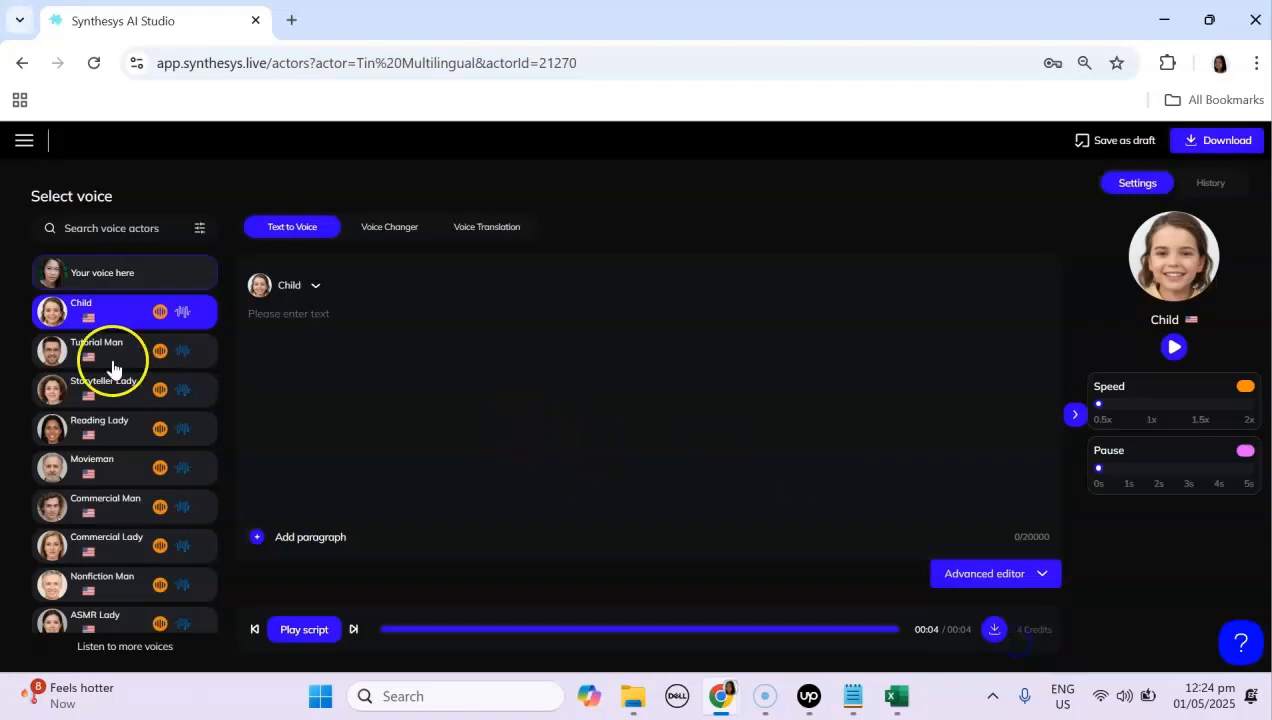
Step: Search the voice list for tin mul and select the Tin Multilingual voice
{"action": "left_click", "coordinate": [90, 227]}
{"action": "type", "text": "tin mul"}
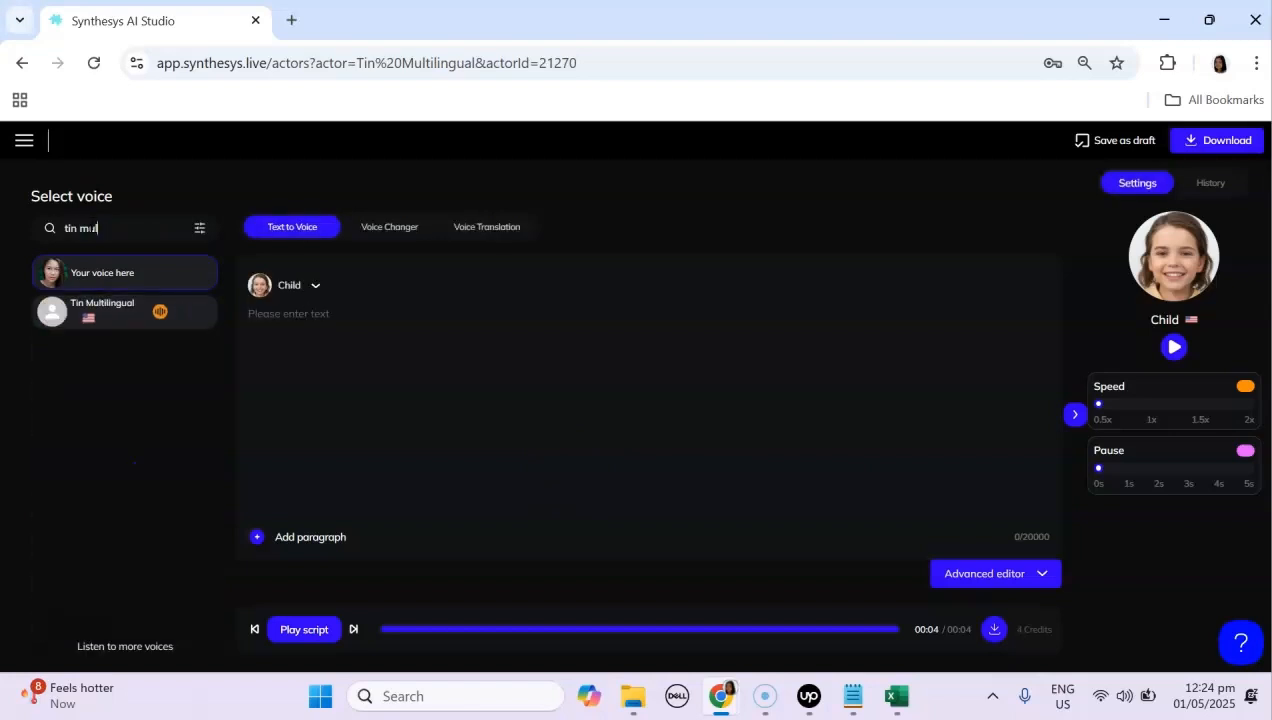
{"action": "left_click", "coordinate": [108, 316]}
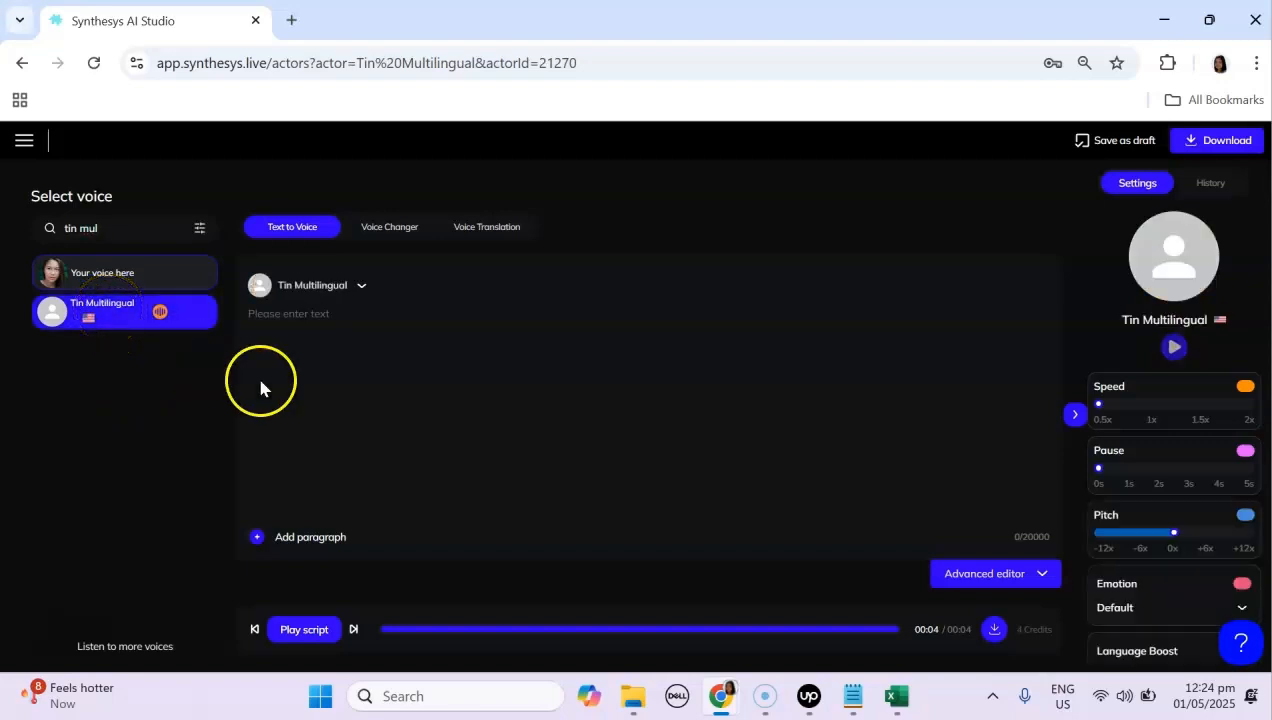
Step: Browse the voice actors library filtered to Custom voices and search it for tin multi
{"action": "left_click", "coordinate": [105, 652]}
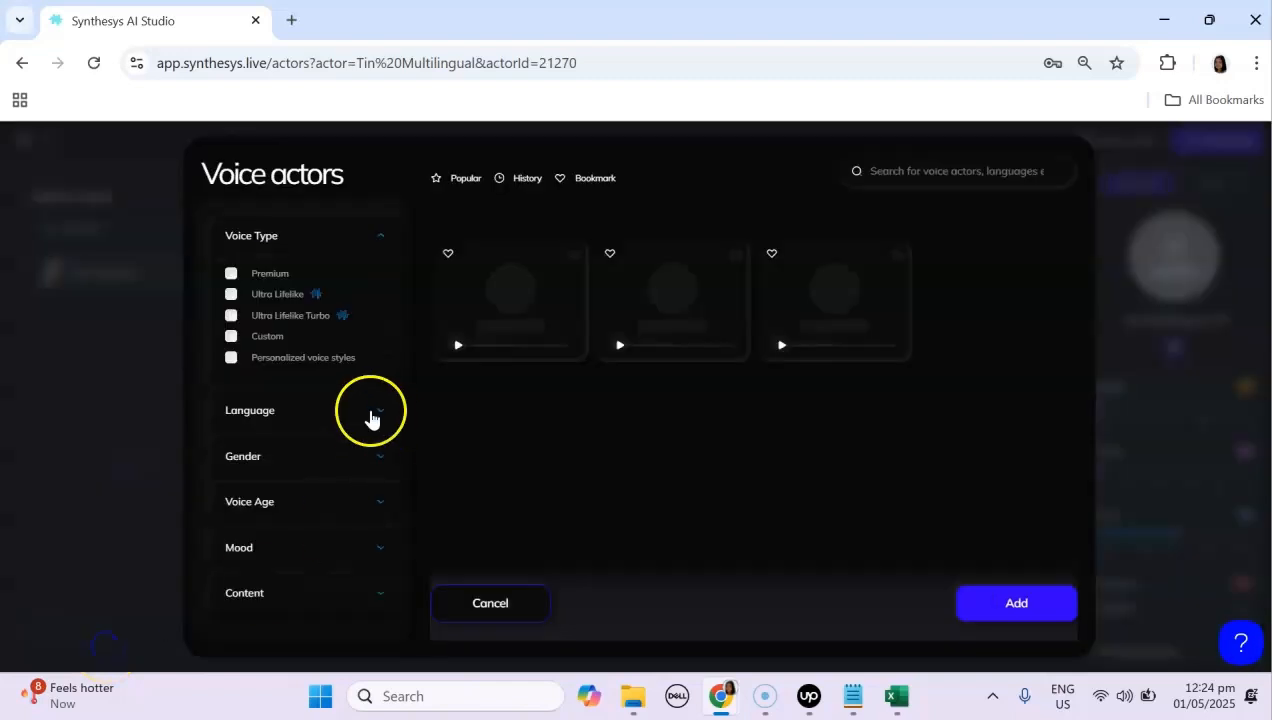
{"action": "left_click", "coordinate": [236, 342]}
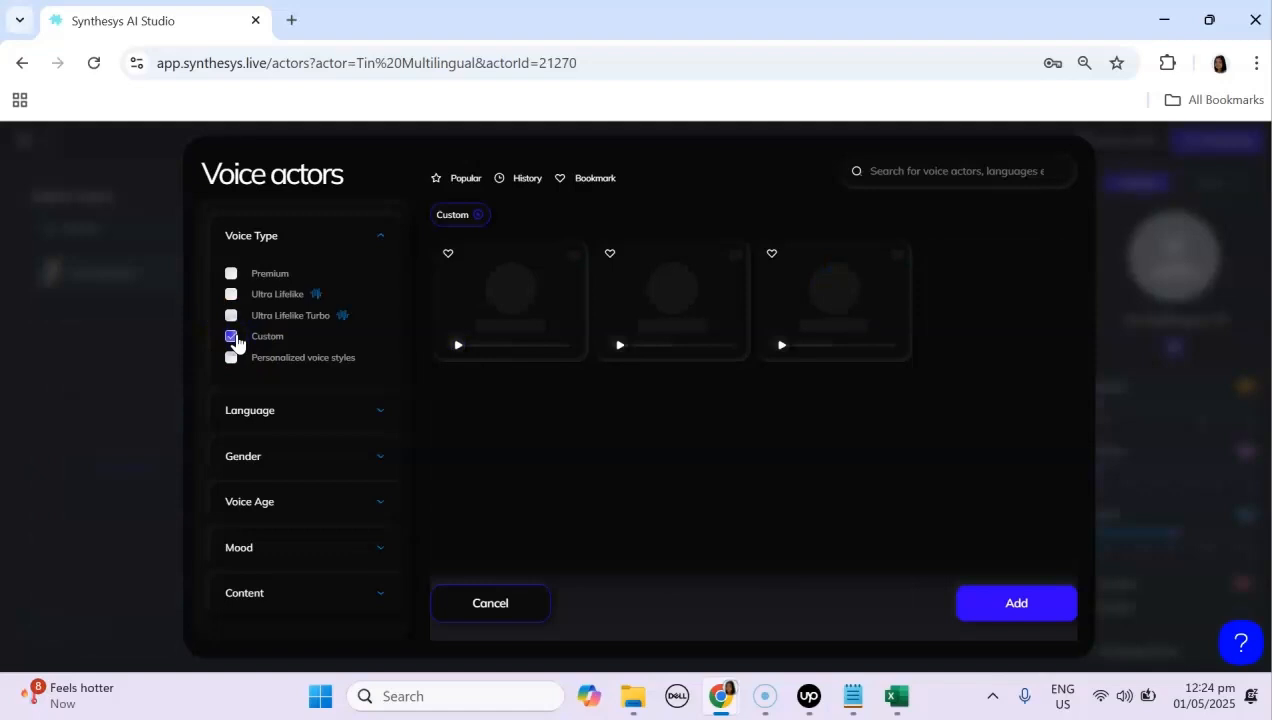
{"action": "scroll", "coordinate": [800, 425], "scroll_direction": "down", "scroll_amount": 4}
{"action": "scroll", "coordinate": [760, 467], "scroll_direction": "down", "scroll_amount": 2}
{"action": "scroll", "coordinate": [760, 467], "scroll_direction": "up", "scroll_amount": 6}
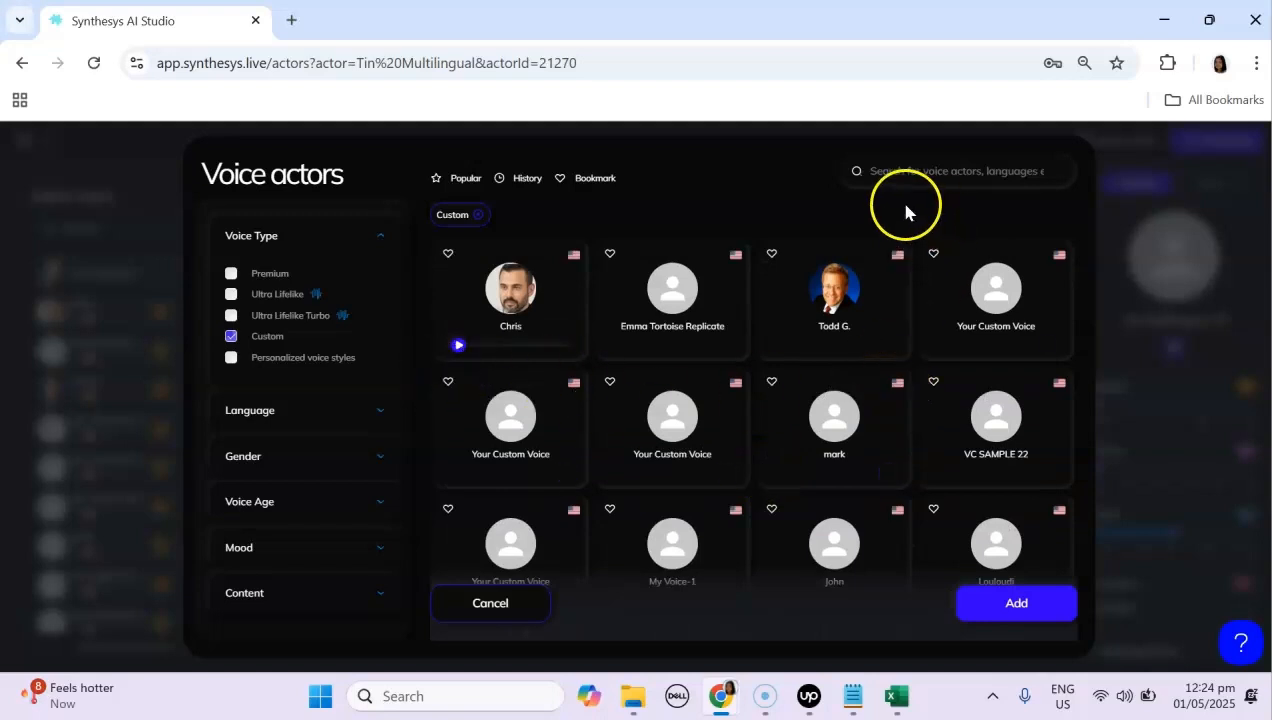
{"action": "left_click", "coordinate": [893, 171]}
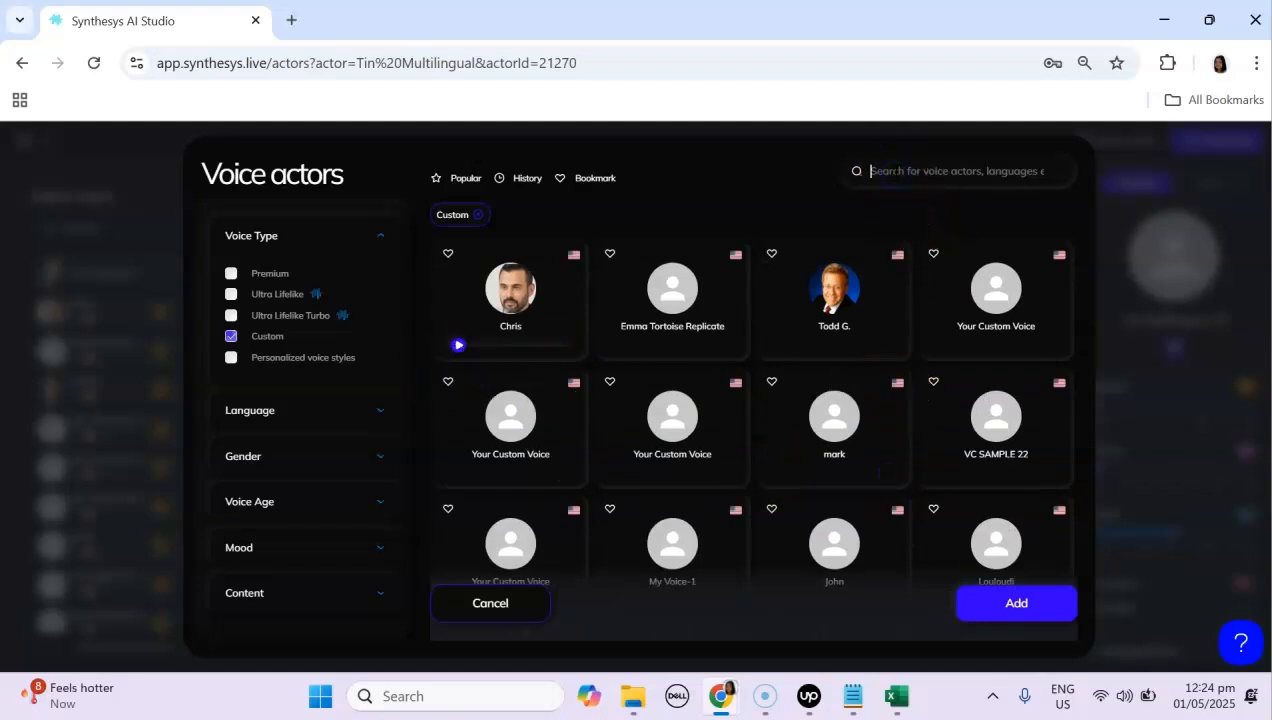
{"action": "type", "text": "tin multi"}
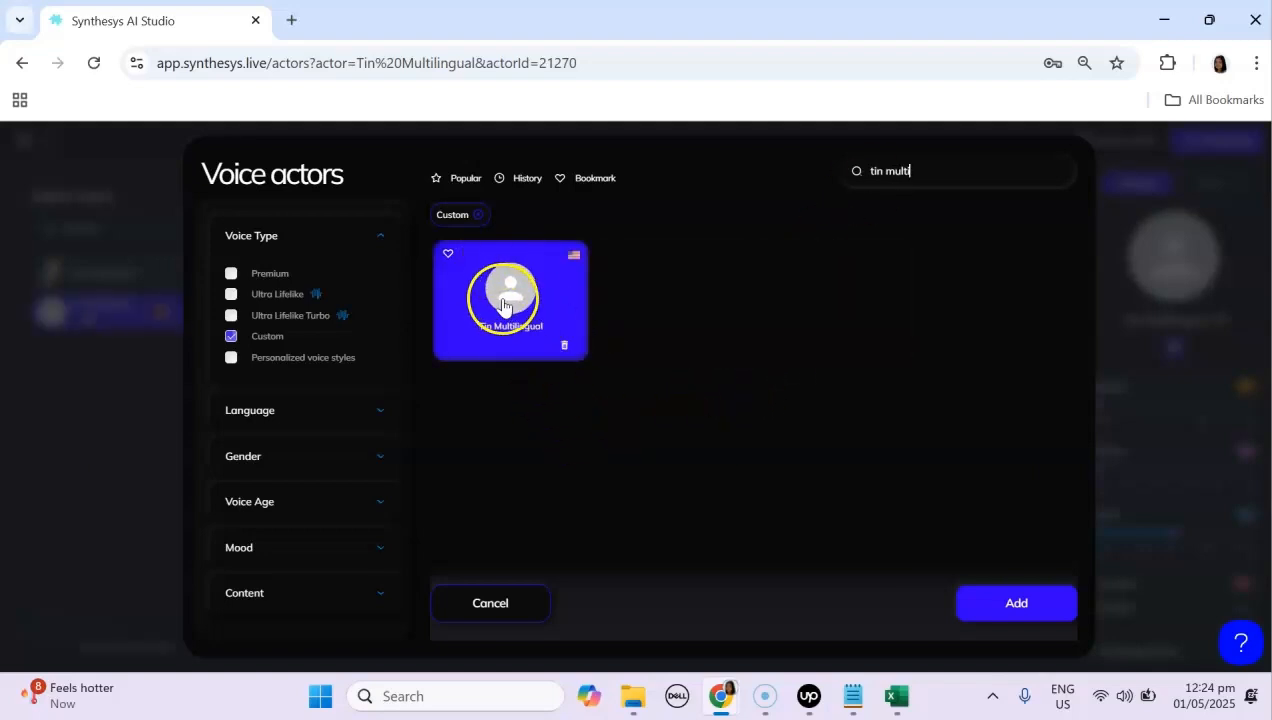
{"action": "left_click", "coordinate": [505, 613]}
Step: Review the voice settings panel options
{"action": "left_click", "coordinate": [296, 319]}
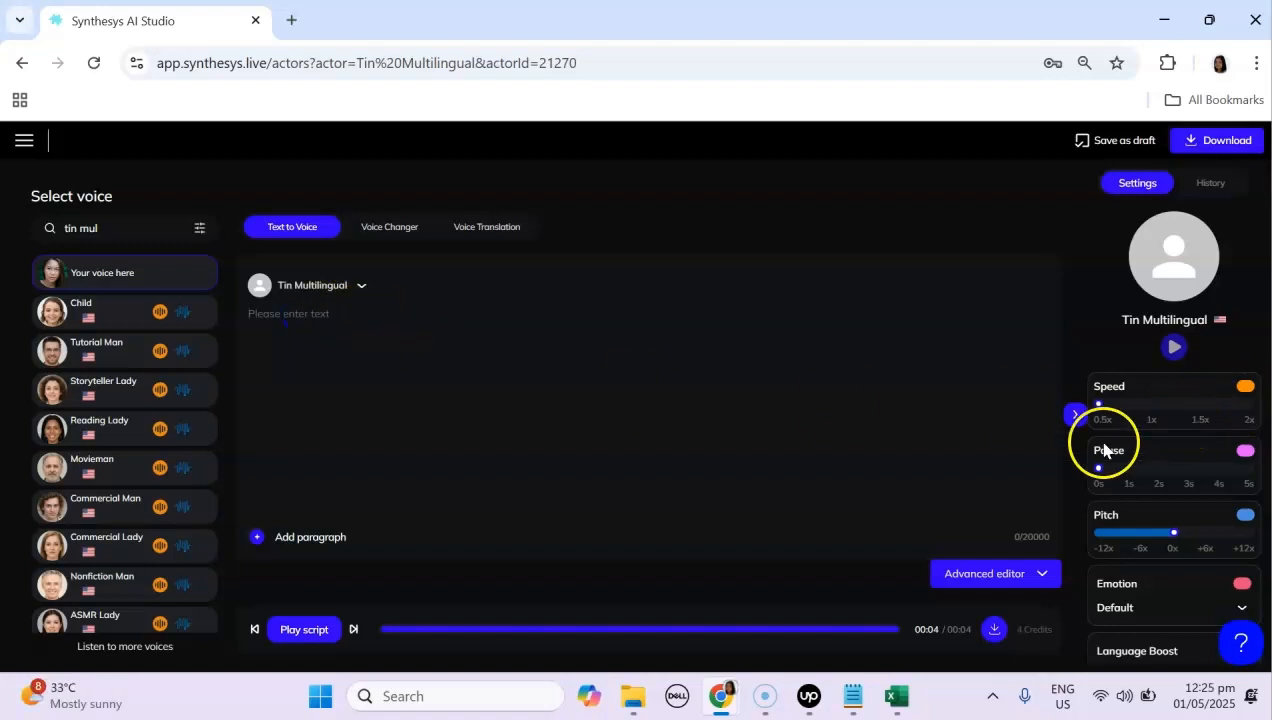
{"action": "scroll", "coordinate": [1258, 458], "scroll_direction": "down", "scroll_amount": 2}
{"action": "scroll", "coordinate": [1258, 462], "scroll_direction": "up", "scroll_amount": 1}
{"action": "left_click", "coordinate": [1252, 462]}
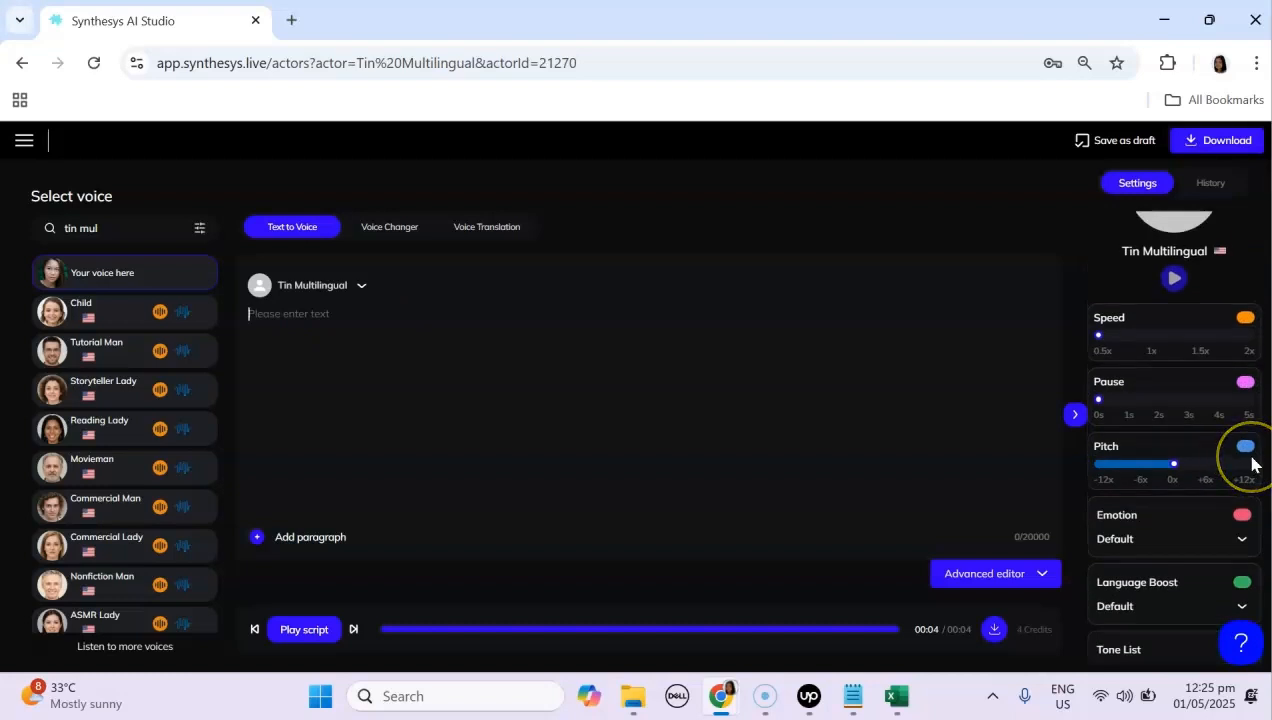
{"action": "scroll", "coordinate": [1249, 448], "scroll_direction": "down", "scroll_amount": 1}
{"action": "scroll", "coordinate": [1250, 442], "scroll_direction": "up", "scroll_amount": 1}
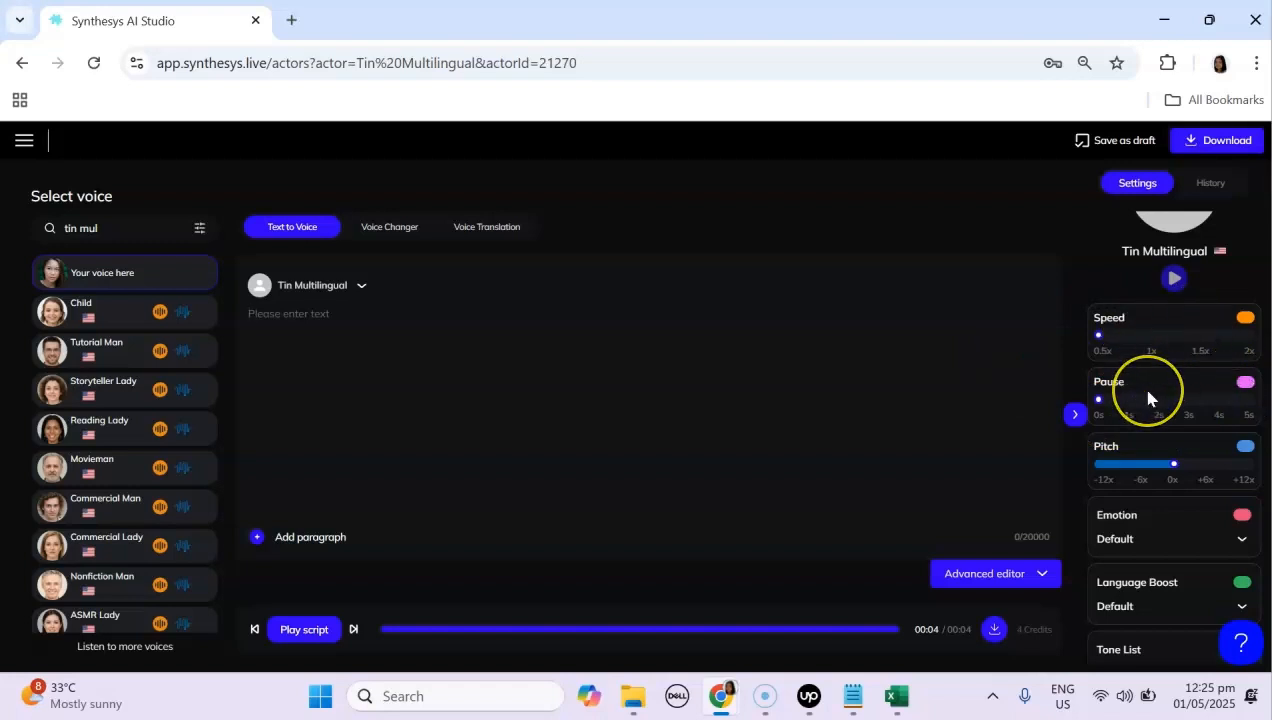
{"action": "scroll", "coordinate": [1180, 453], "scroll_direction": "down", "scroll_amount": 1}
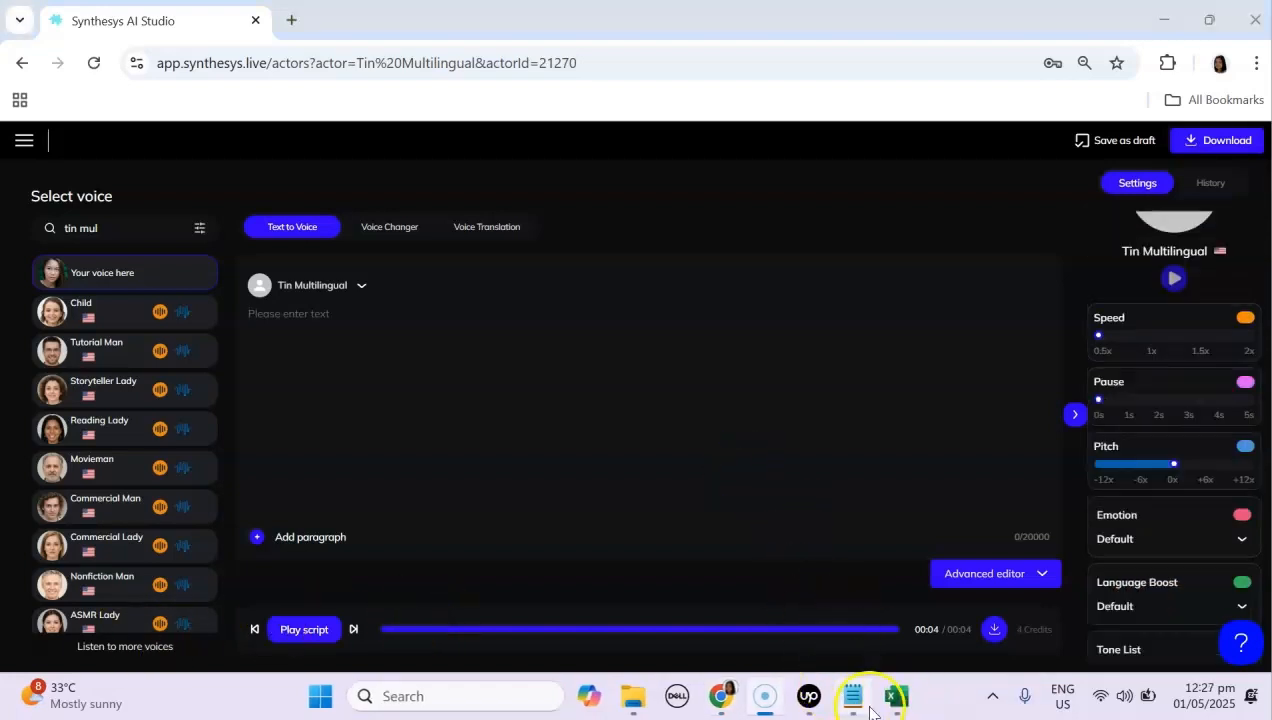
Step: Copy the English demo sentences from Notepad and paste them into the script
{"action": "left_click", "coordinate": [853, 702]}
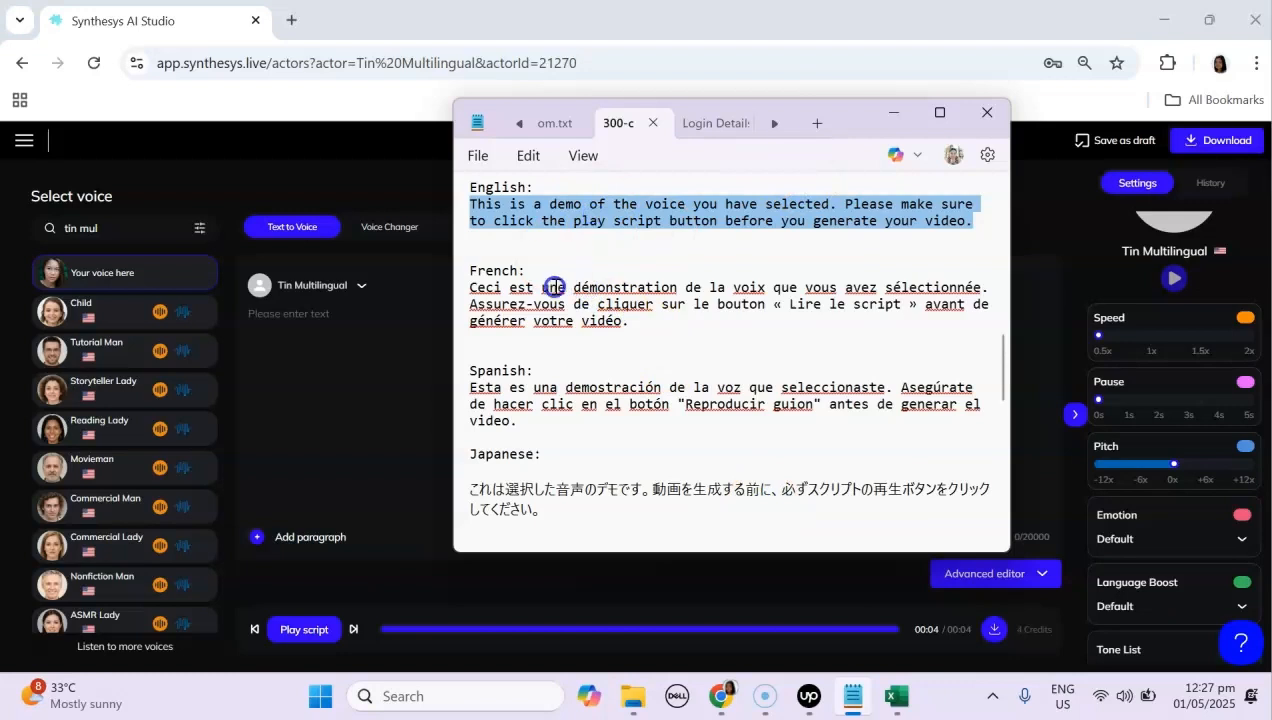
{"action": "left_click", "coordinate": [297, 285]}
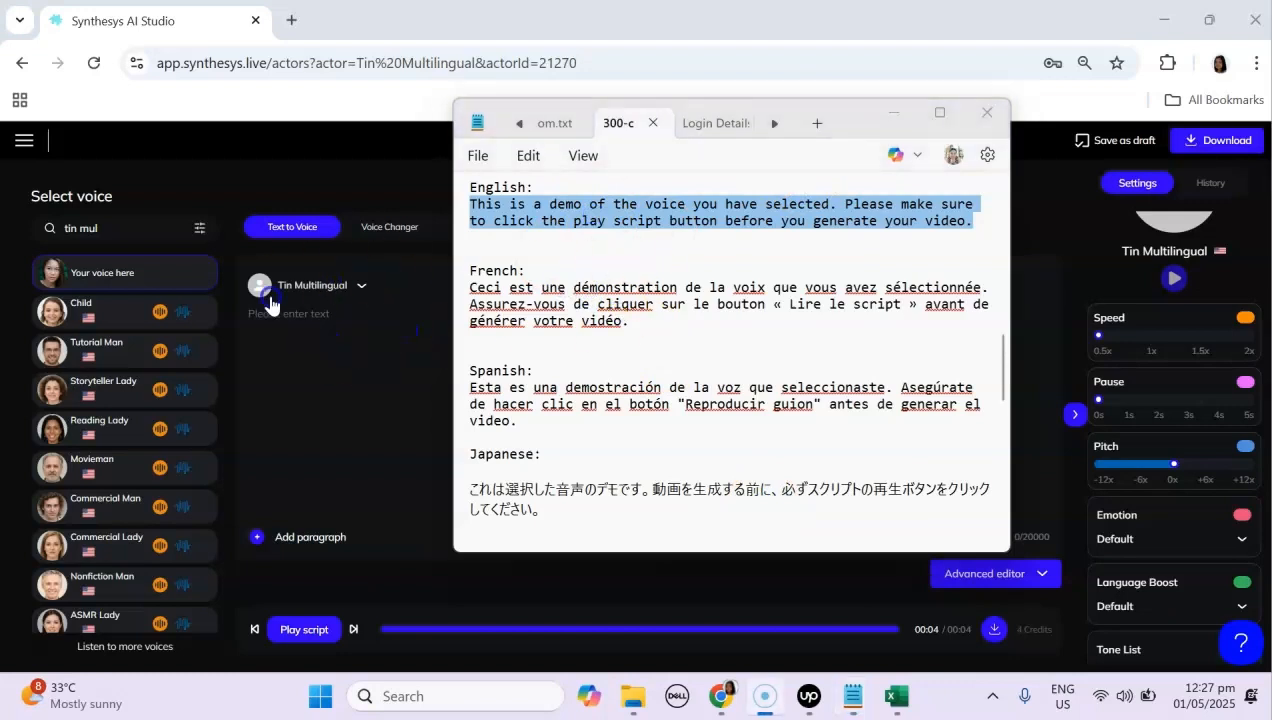
{"action": "left_click", "coordinate": [365, 312]}
{"action": "type", "text": "This is a demo of the voice you have selected. Please make sure to click the play script button before you generate your video."}
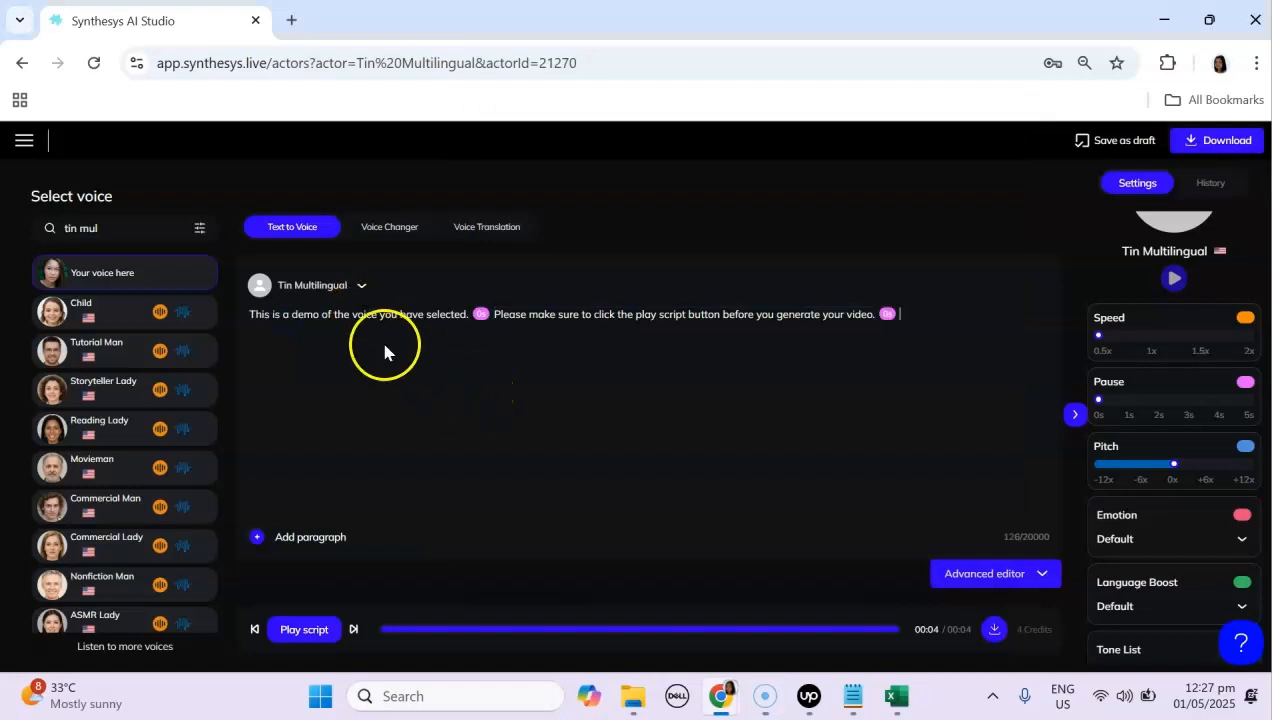
Step: Select the first sentence of the script and play the script preview
{"action": "left_click", "coordinate": [316, 316]}
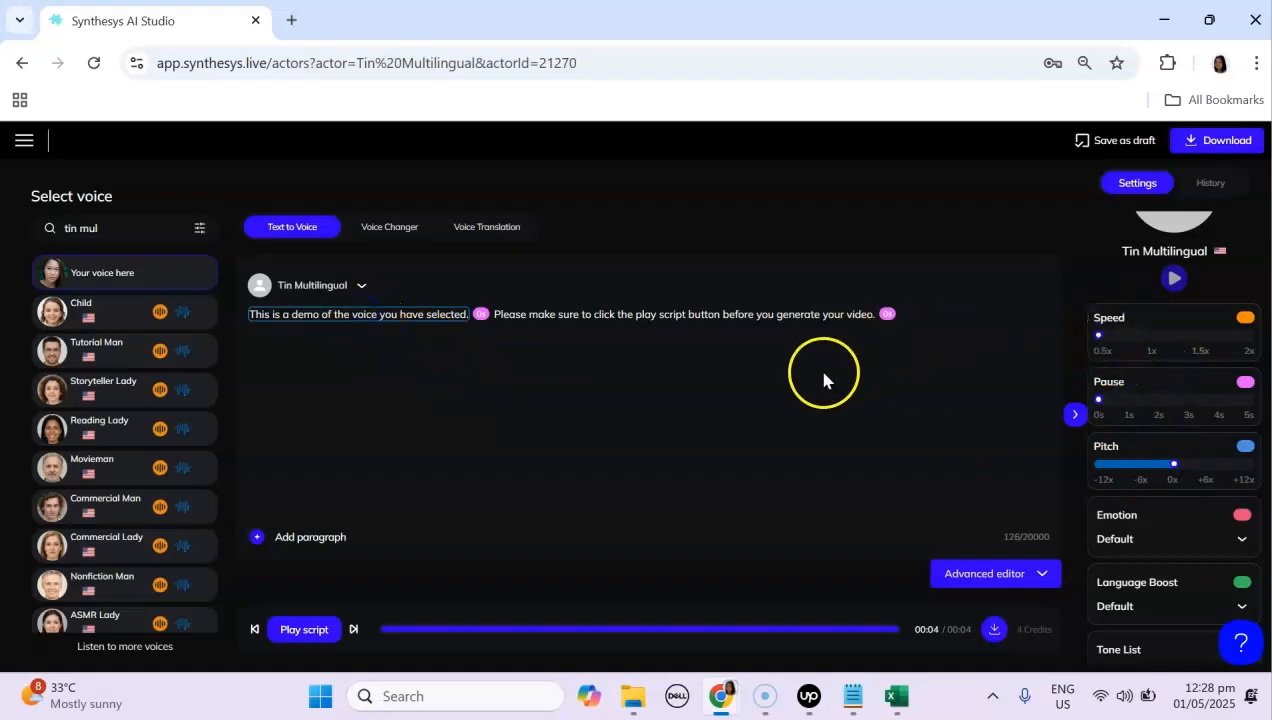
{"action": "left_click", "coordinate": [428, 366]}
{"action": "left_click", "coordinate": [264, 314]}
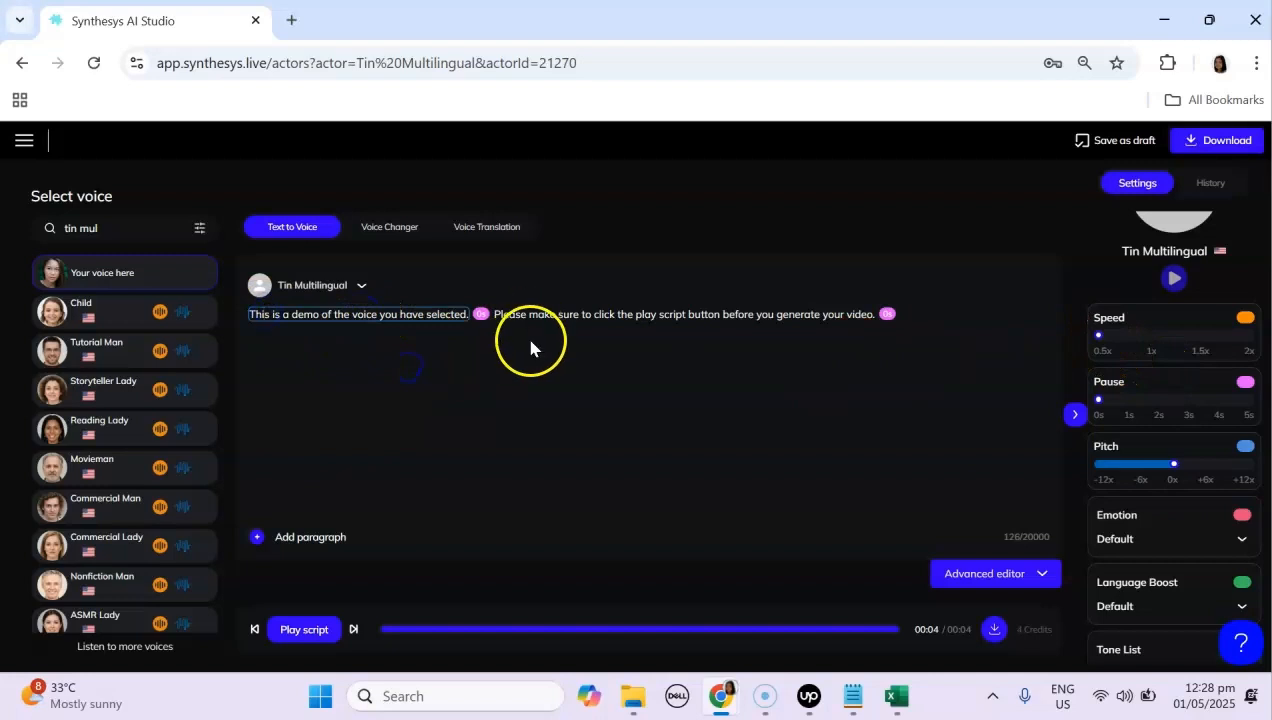
{"action": "left_click", "coordinate": [302, 632]}
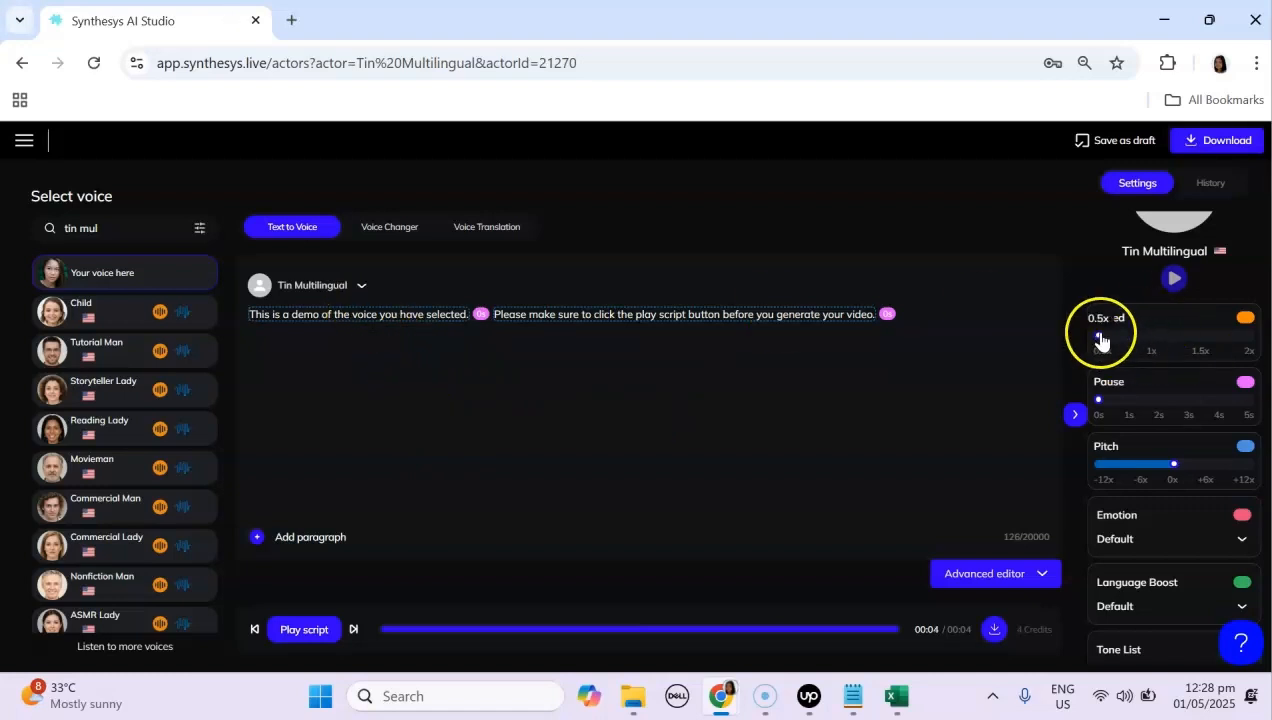
Step: Set the first sentence's speed to about 1.5x, pause to 2.8s and pitch to about -2
{"action": "left_click_drag", "start_coordinate": [1102, 338], "coordinate": [1196, 345]}
{"action": "left_click_drag", "start_coordinate": [1105, 405], "coordinate": [1184, 405]}
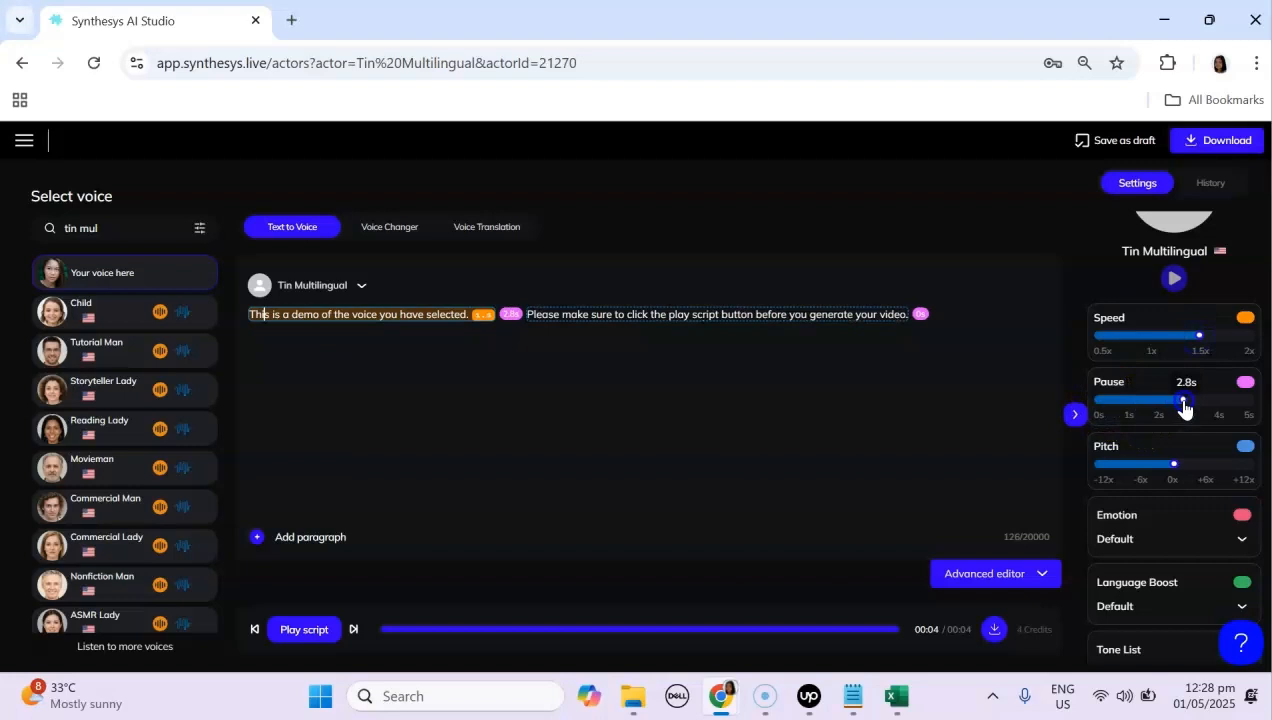
{"action": "left_click_drag", "start_coordinate": [1174, 464], "coordinate": [1161, 474]}
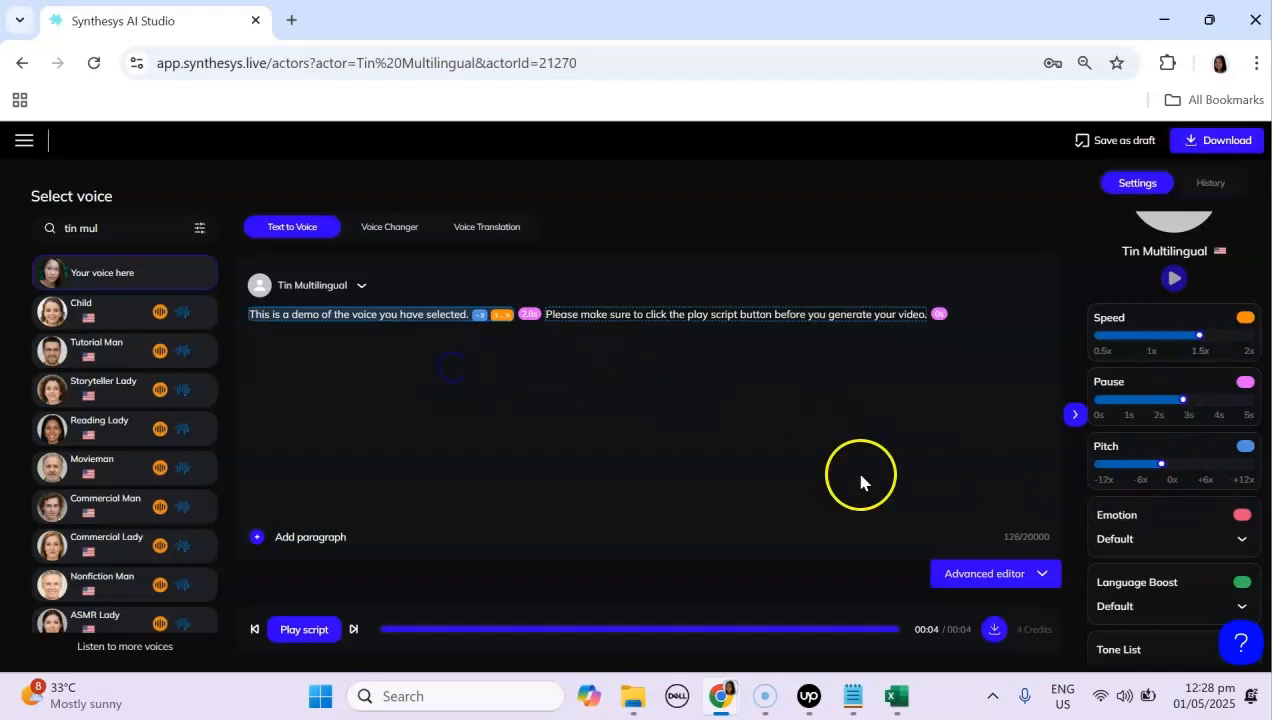
Step: Select the first sentence and play the script preview
{"action": "left_click", "coordinate": [279, 314]}
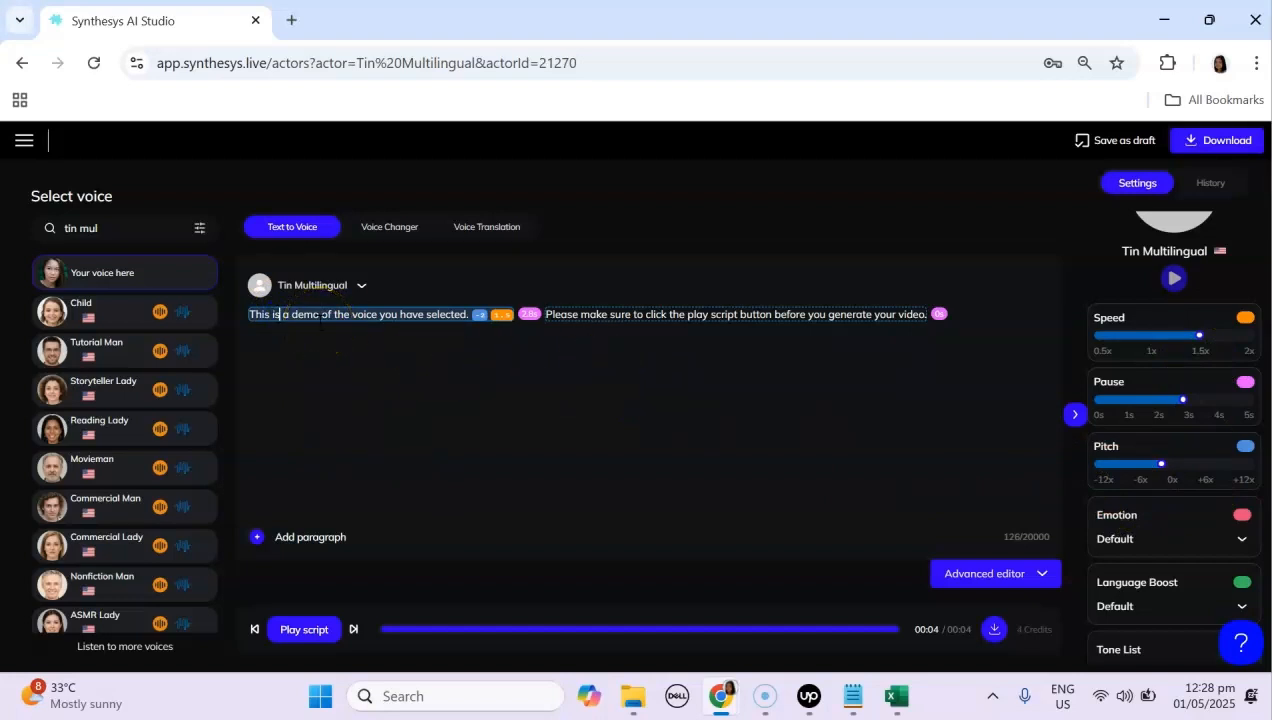
{"action": "left_click", "coordinate": [300, 632]}
{"action": "left_click", "coordinate": [618, 316]}
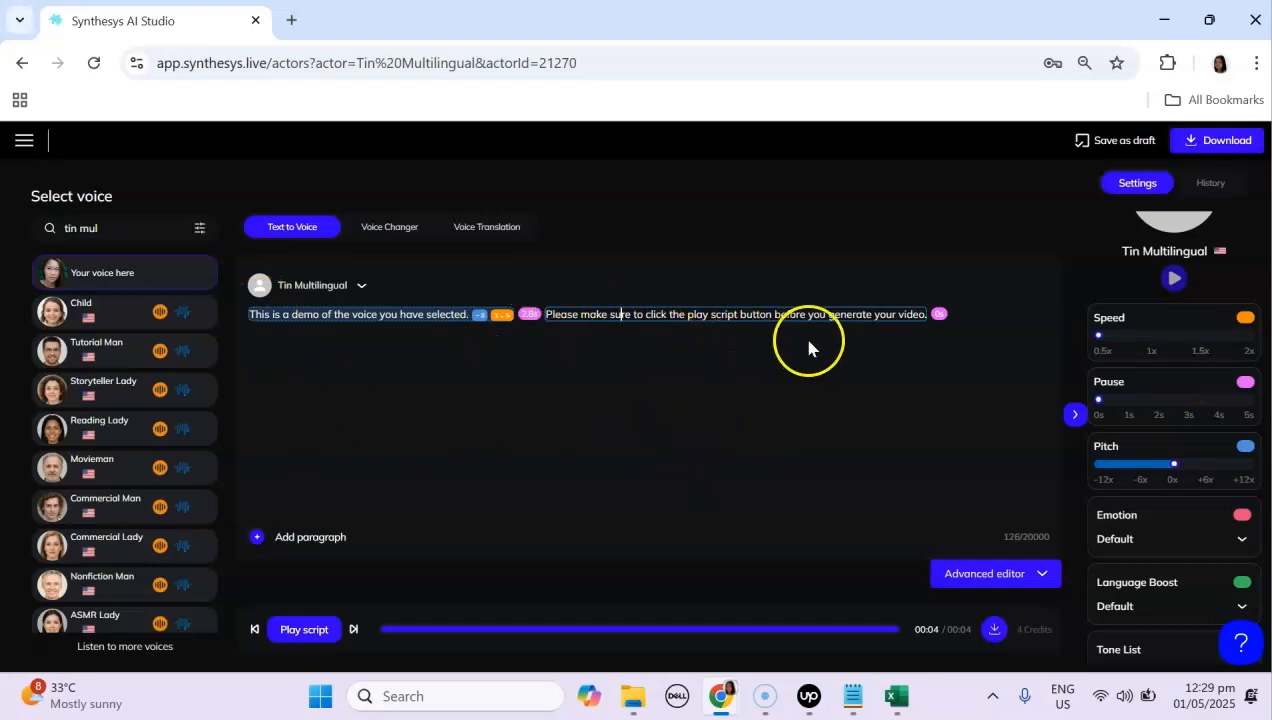
Step: Clear the whole script and paste the English demo text again
{"action": "left_click", "coordinate": [860, 700]}
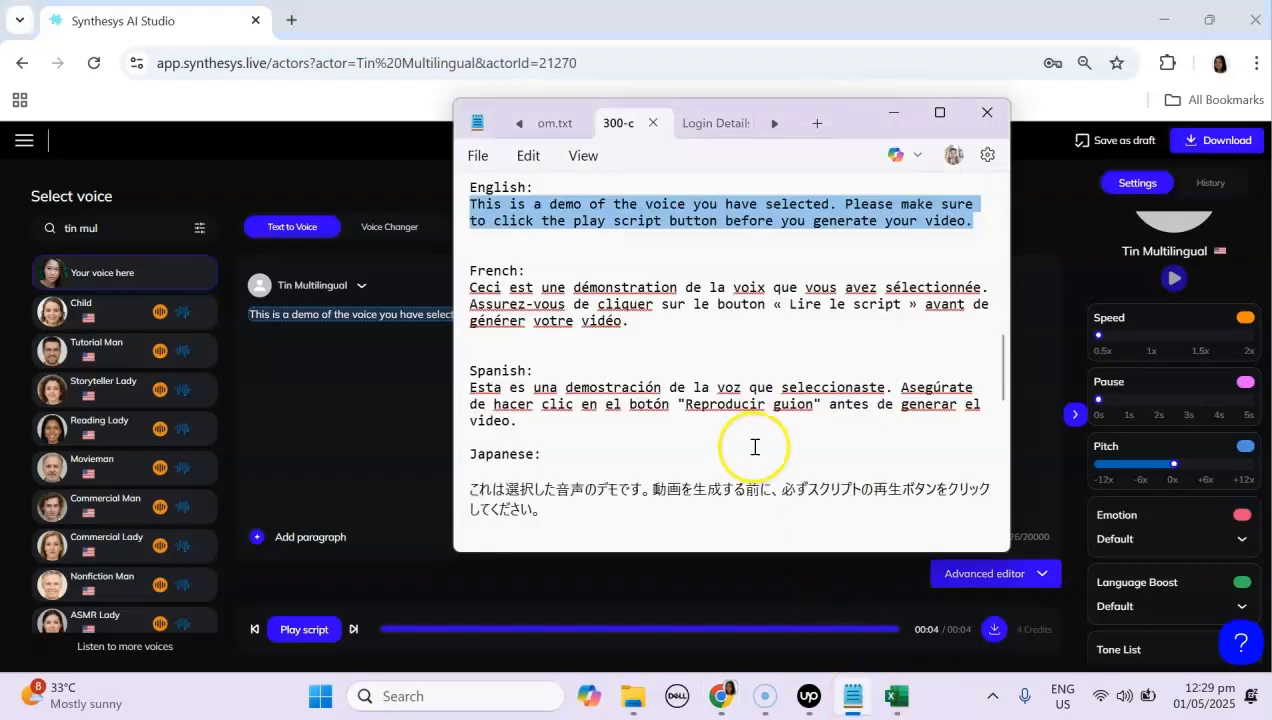
{"action": "key", "text": "alt+Tab"}
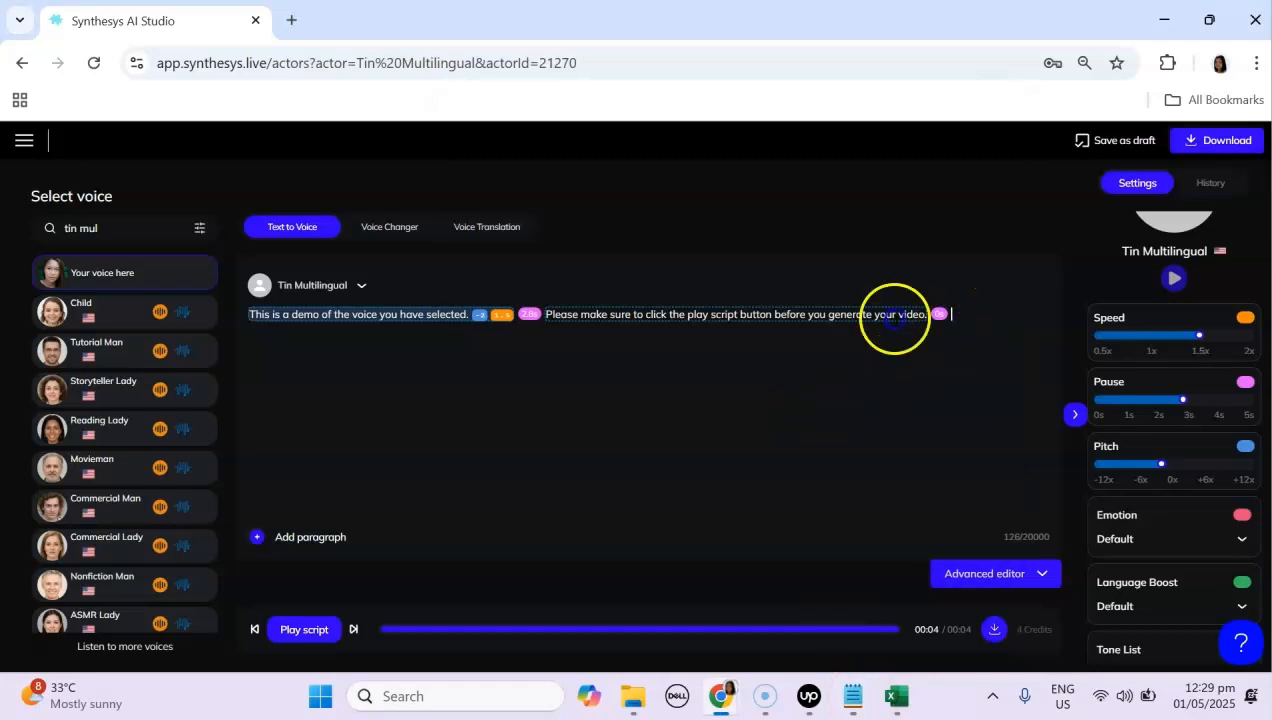
{"action": "key", "text": "ctrl+a"}
{"action": "key", "text": "ctrl+c"}
{"action": "key", "text": "BackSpace"}
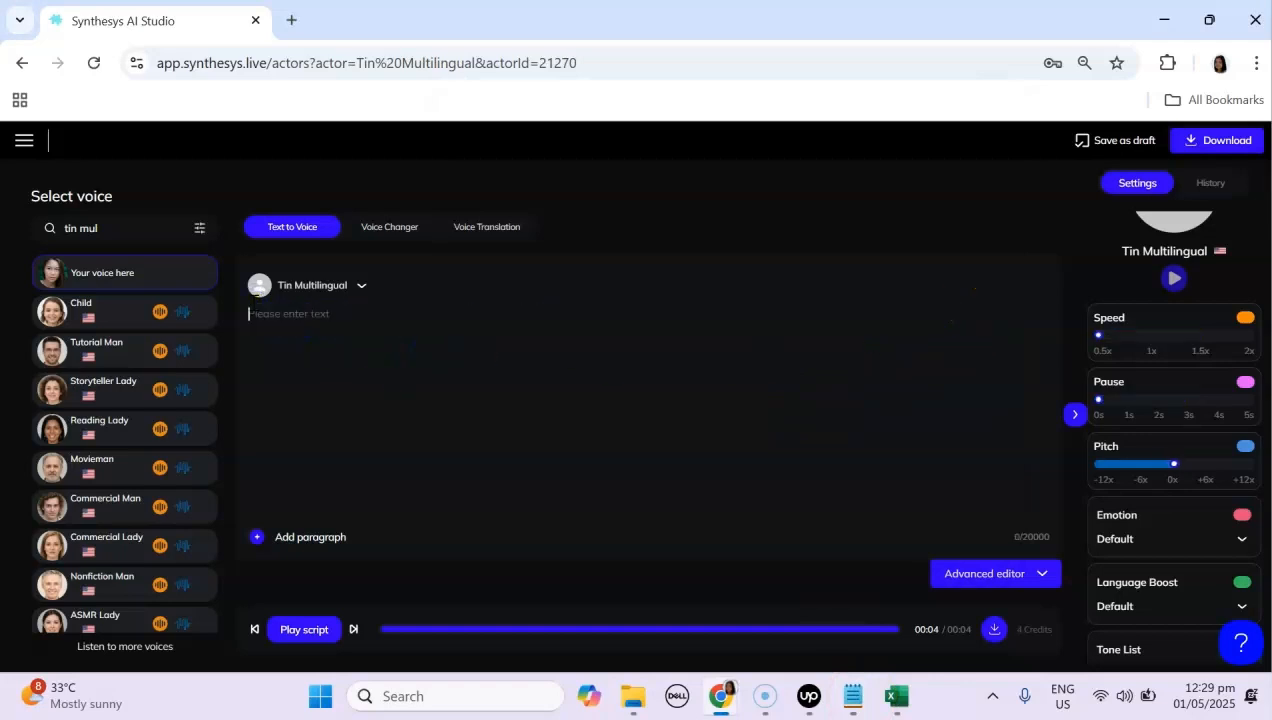
{"action": "key", "text": "ctrl+v"}
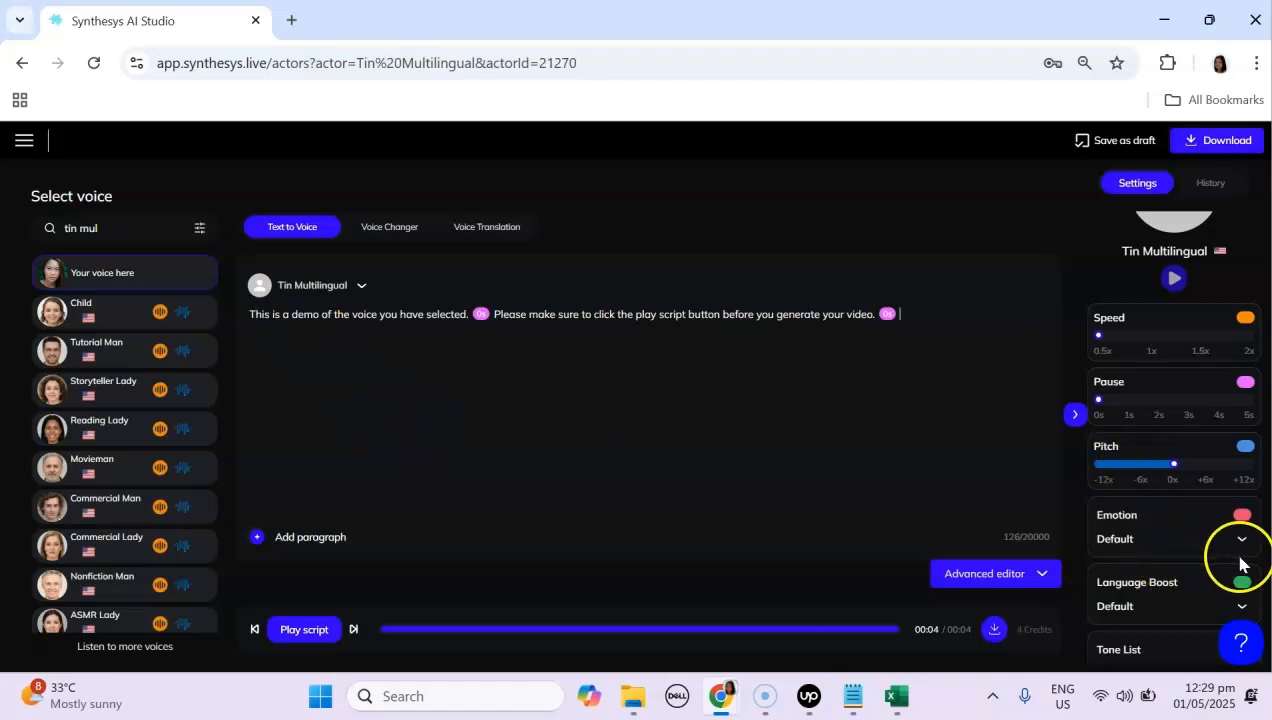
Step: Set the first sentence's emotion to Happy
{"action": "left_click", "coordinate": [1241, 540]}
{"action": "scroll", "coordinate": [1182, 600], "scroll_direction": "down", "scroll_amount": 1}
{"action": "scroll", "coordinate": [1170, 620], "scroll_direction": "up", "scroll_amount": 1}
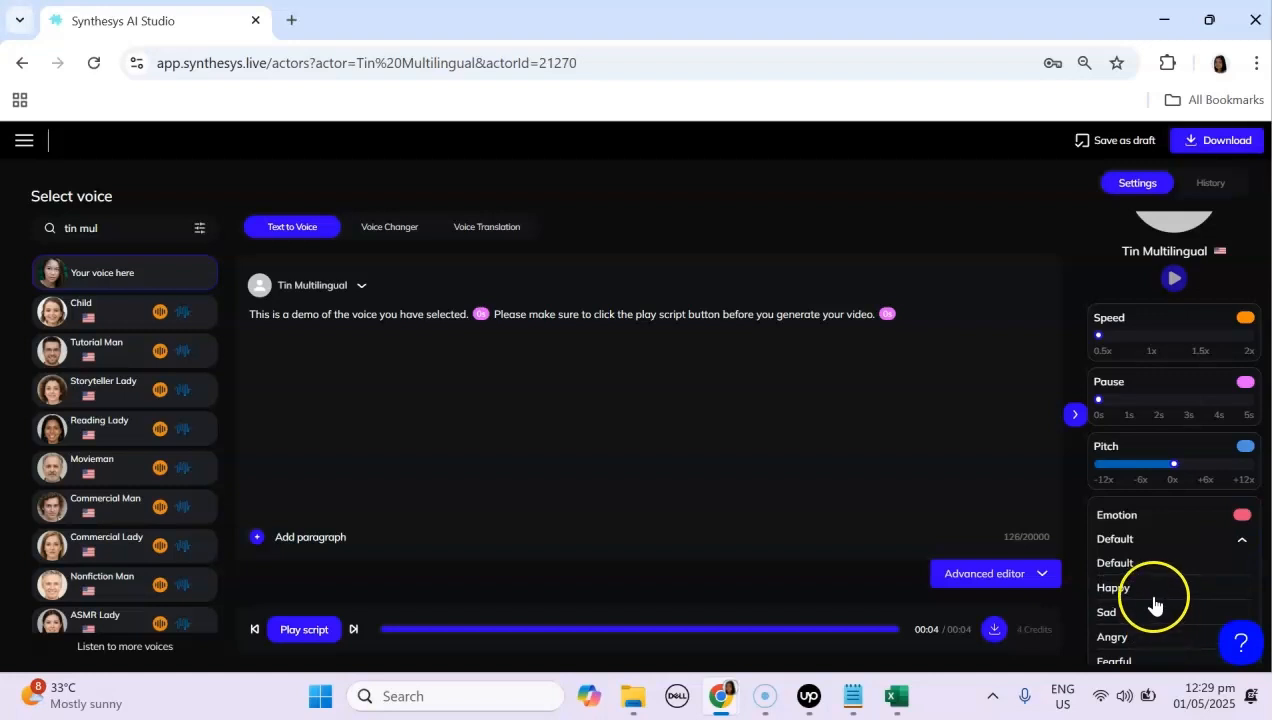
{"action": "scroll", "coordinate": [1160, 612], "scroll_direction": "down", "scroll_amount": 1}
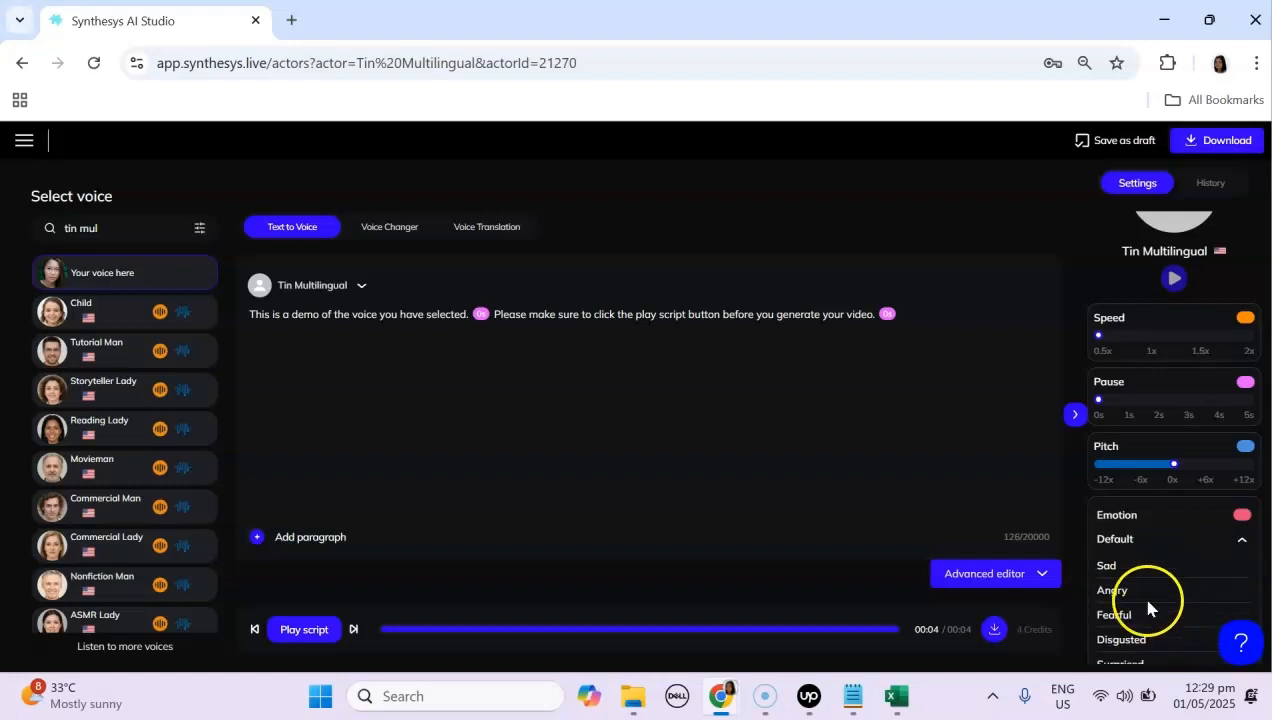
{"action": "scroll", "coordinate": [1167, 625], "scroll_direction": "down", "scroll_amount": 1}
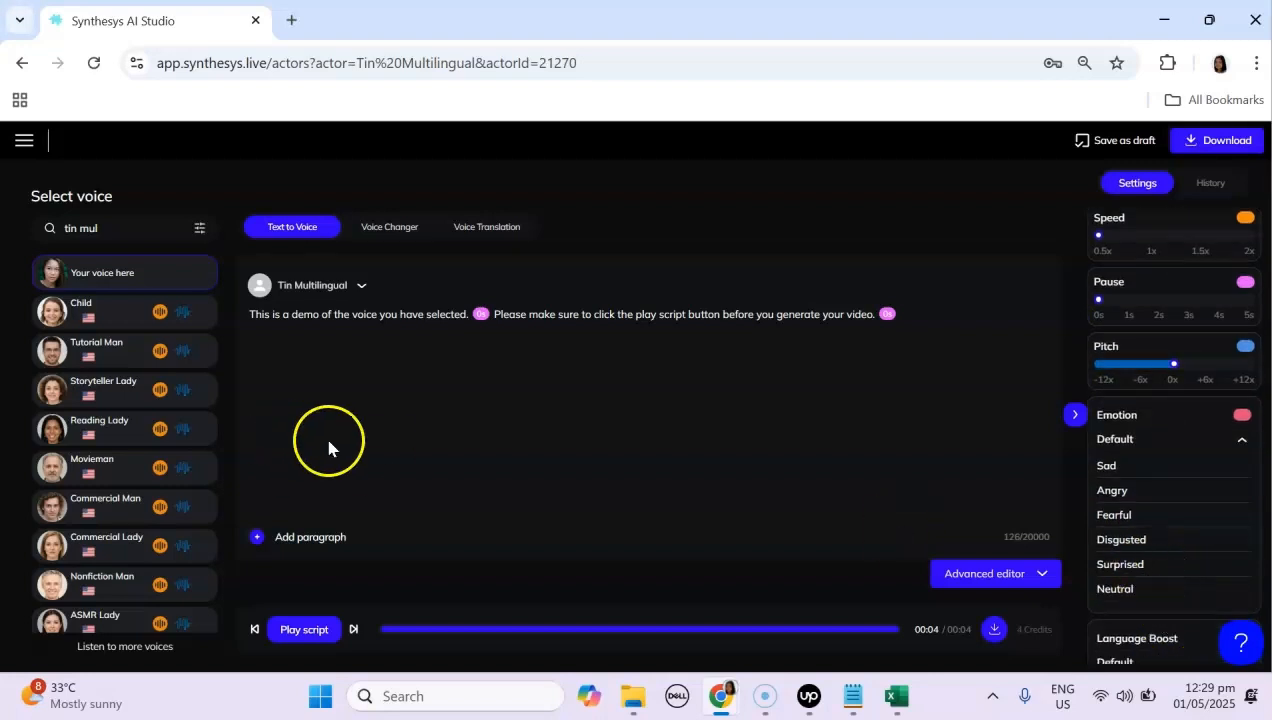
{"action": "left_click", "coordinate": [412, 405]}
{"action": "scroll", "coordinate": [1135, 525], "scroll_direction": "up", "scroll_amount": 1}
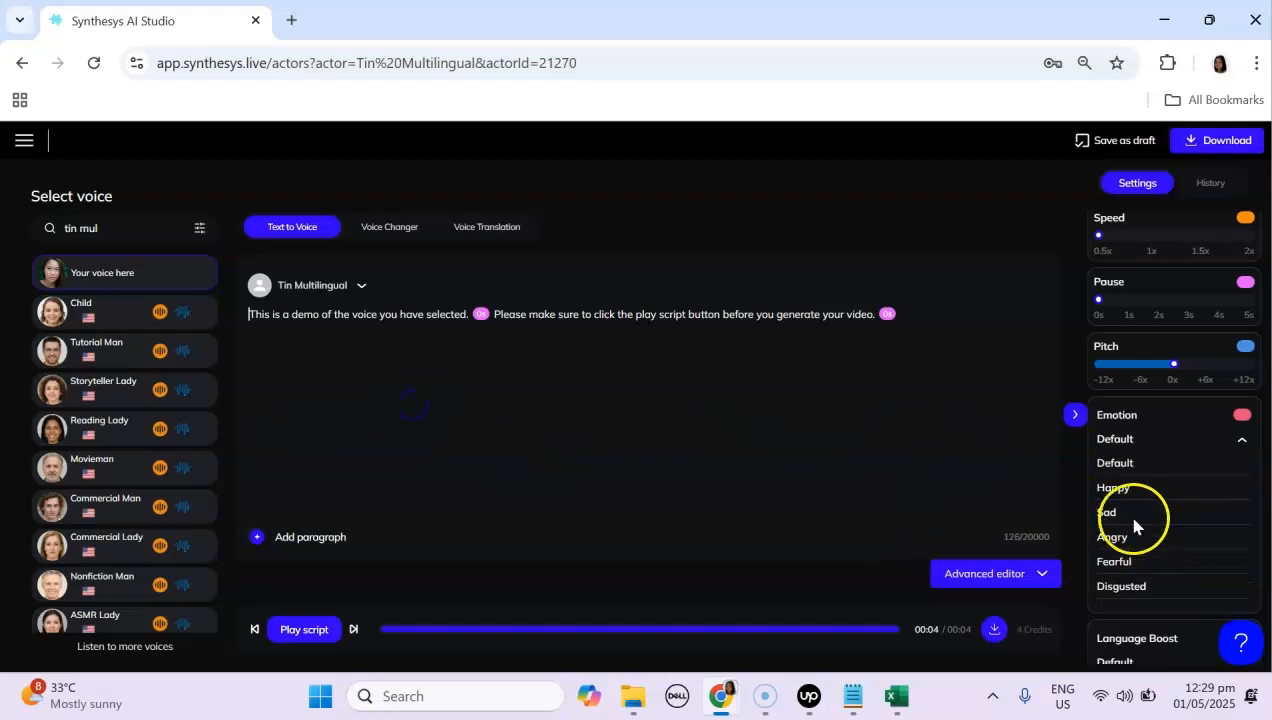
{"action": "left_click", "coordinate": [320, 315]}
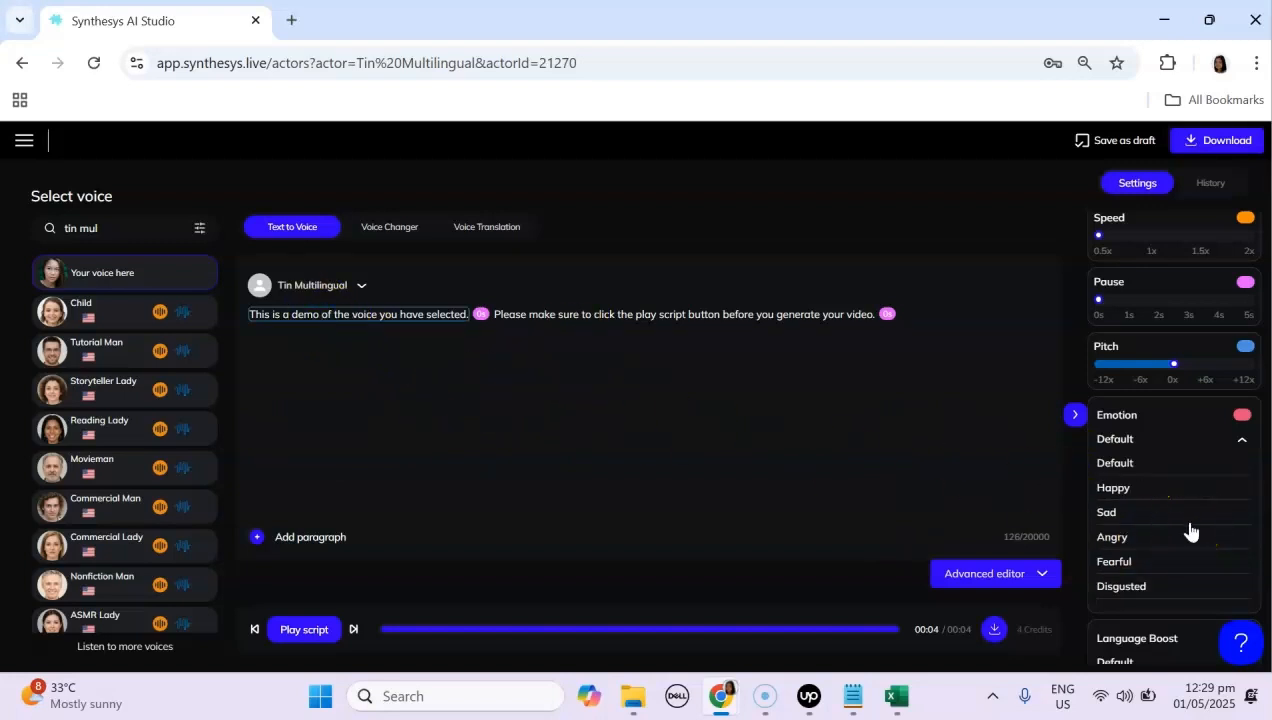
{"action": "left_click", "coordinate": [1137, 497]}
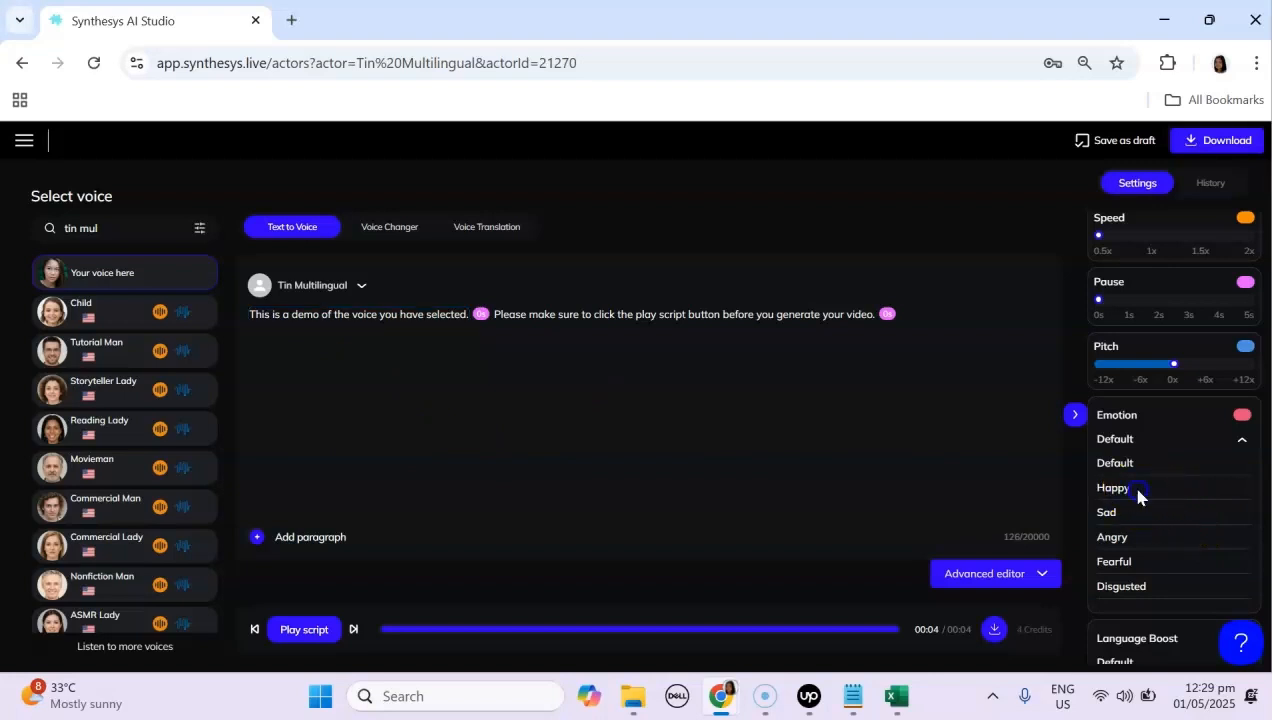
Step: Set the second sentence's emotion to Happy
{"action": "left_click", "coordinate": [710, 315]}
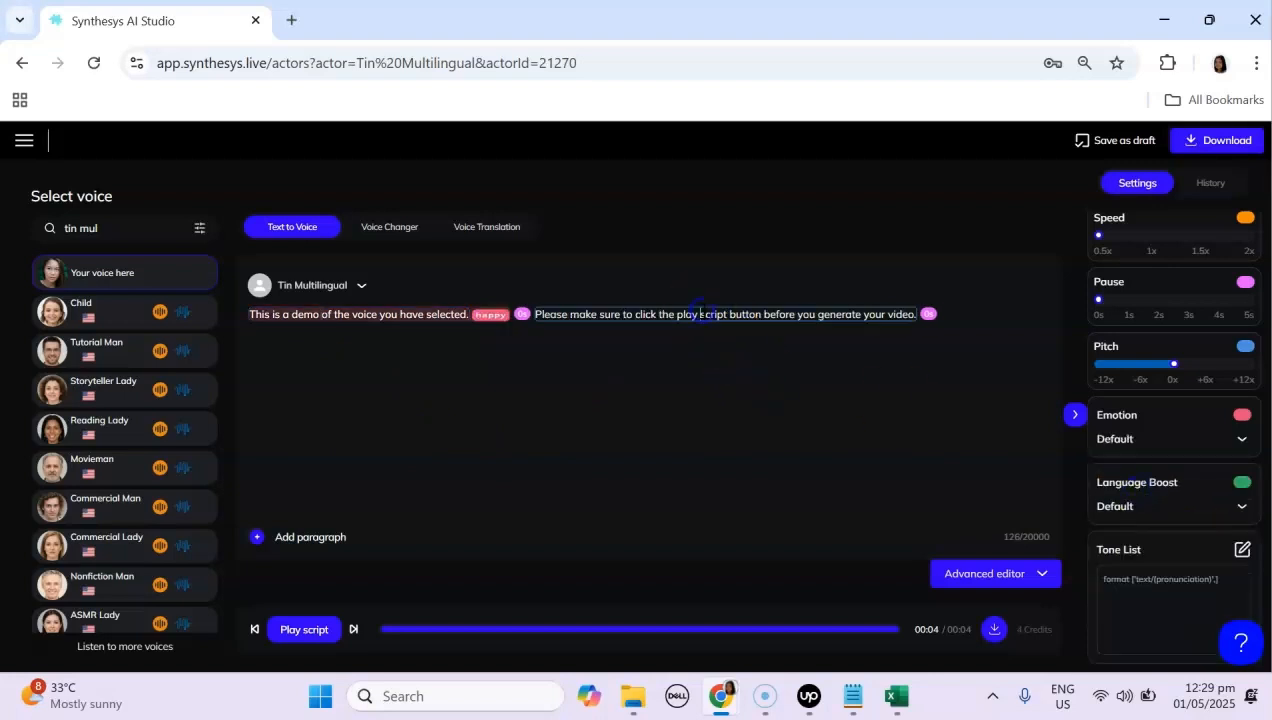
{"action": "left_click", "coordinate": [1211, 511]}
{"action": "left_click", "coordinate": [1227, 506]}
{"action": "left_click", "coordinate": [1196, 439]}
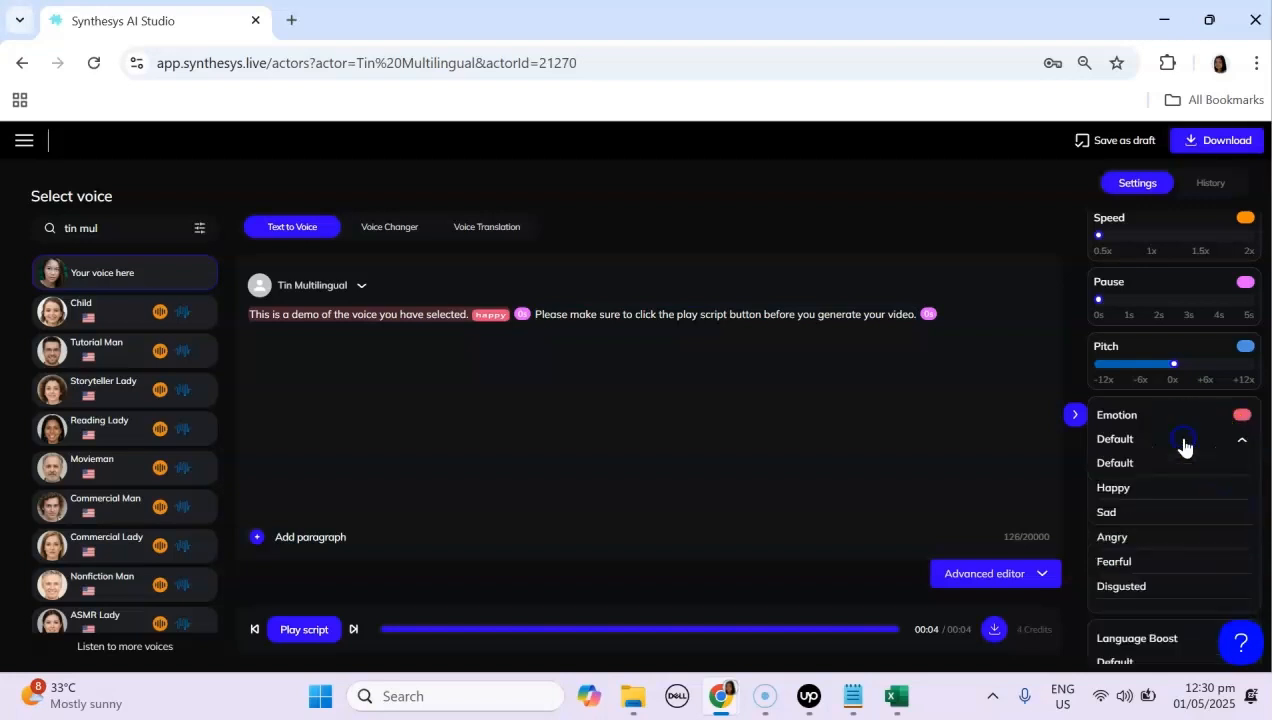
{"action": "left_click", "coordinate": [1111, 490]}
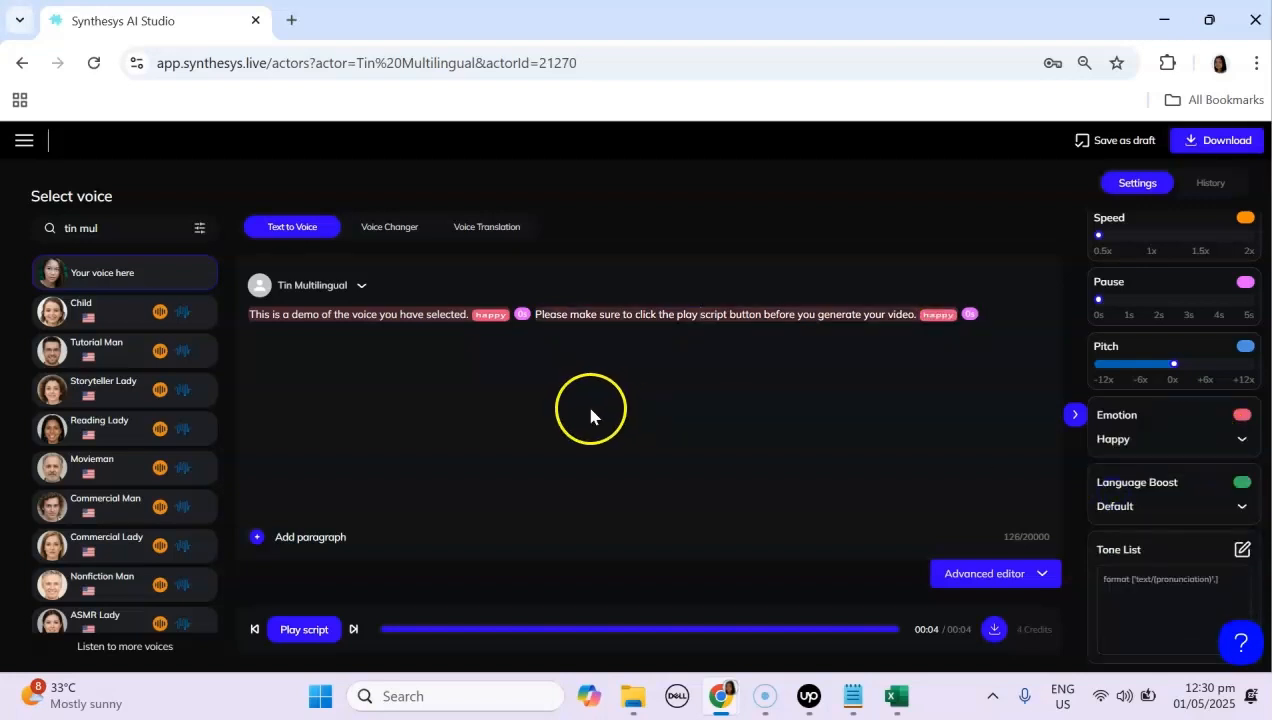
Step: Select the first sentence and play the script preview
{"action": "scroll", "coordinate": [1205, 398], "scroll_direction": "up", "scroll_amount": 2}
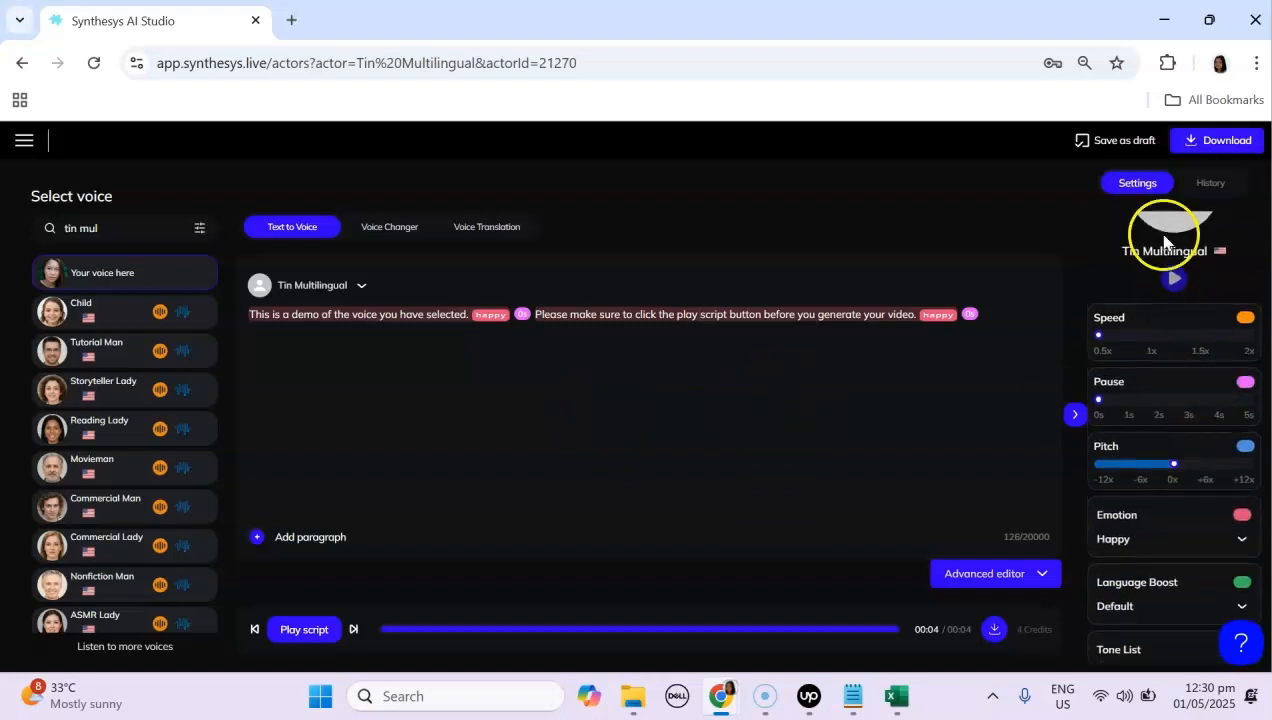
{"action": "scroll", "coordinate": [1191, 484], "scroll_direction": "down", "scroll_amount": 2}
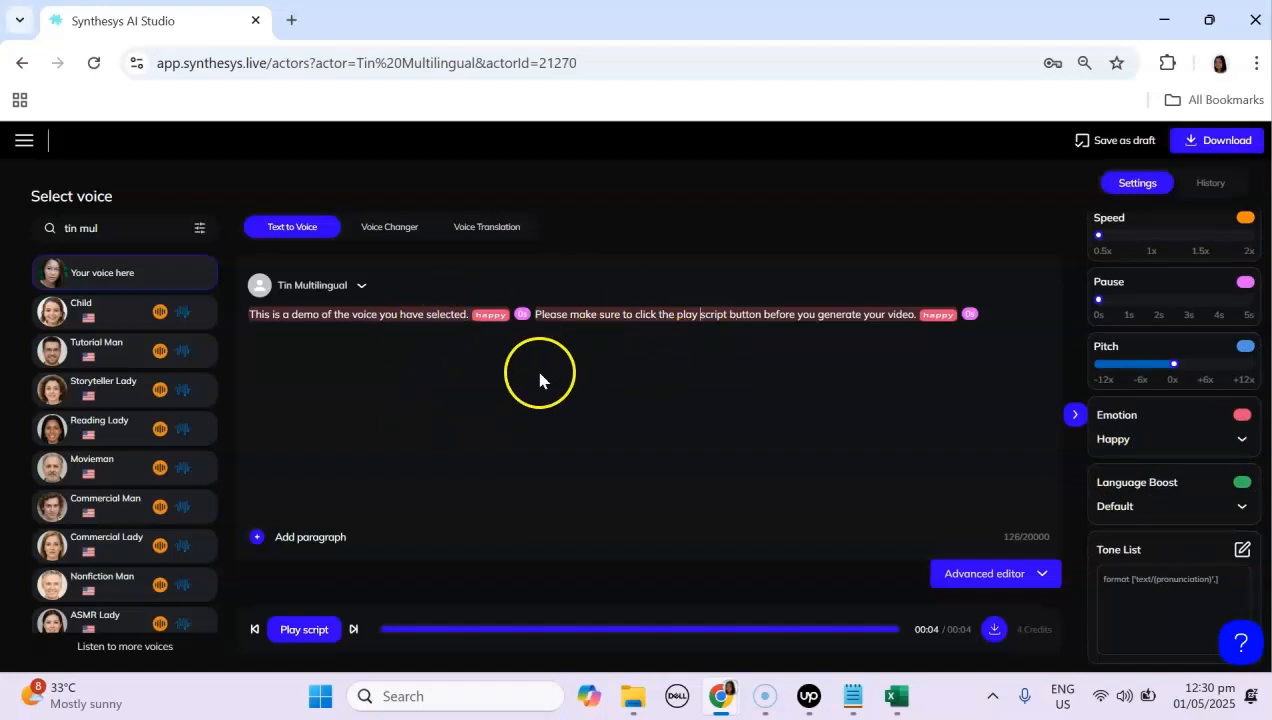
{"action": "left_click", "coordinate": [362, 314]}
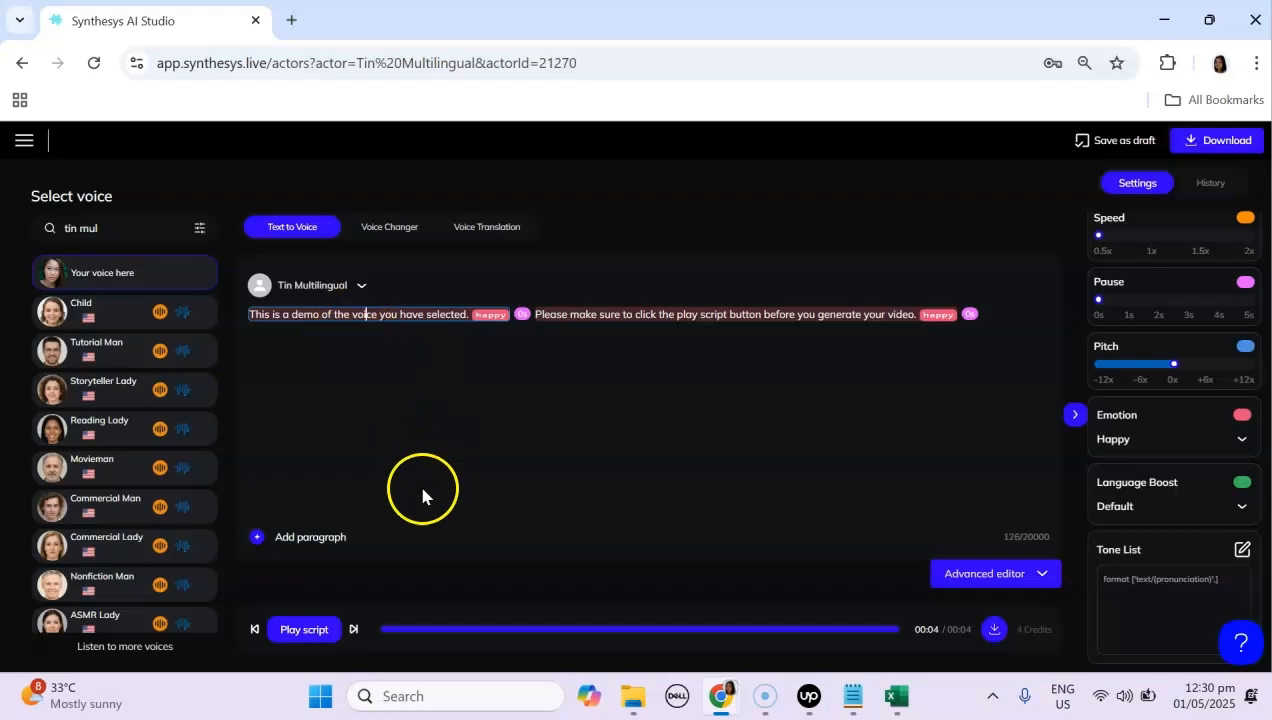
{"action": "left_click", "coordinate": [305, 630]}
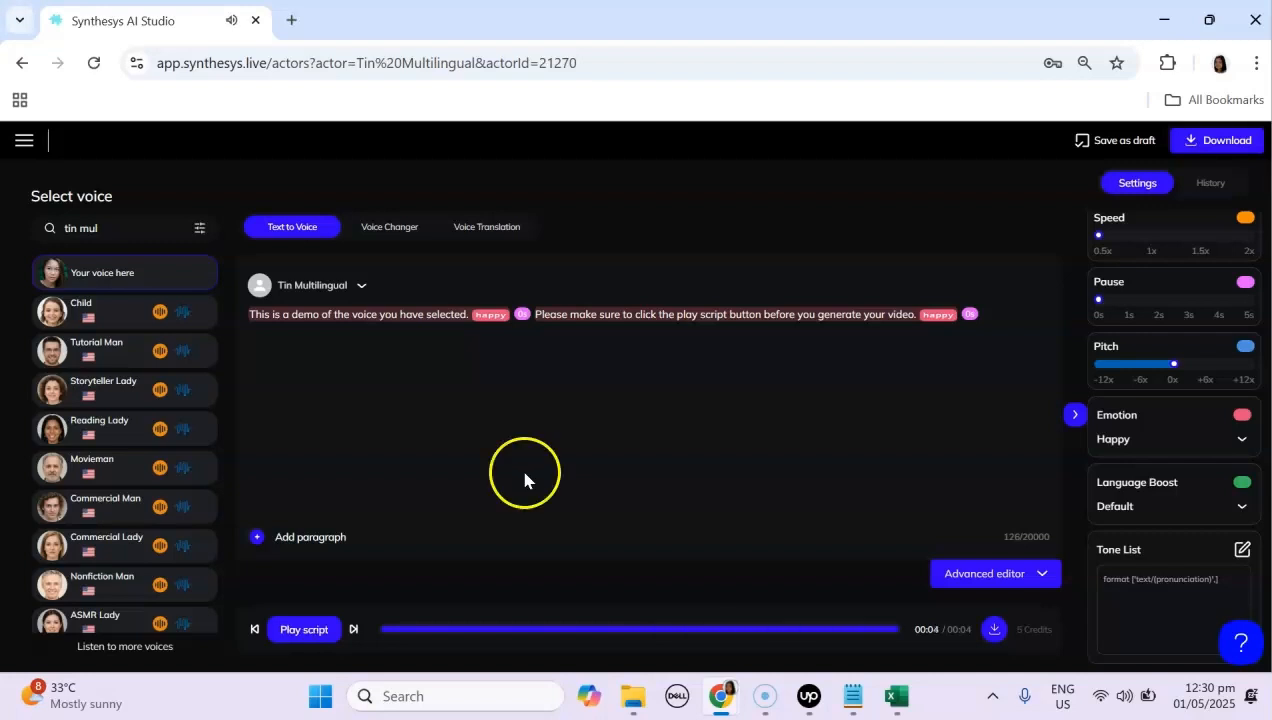
Step: Add a second paragraph and paste the English demo text into it
{"action": "left_click", "coordinate": [257, 537]}
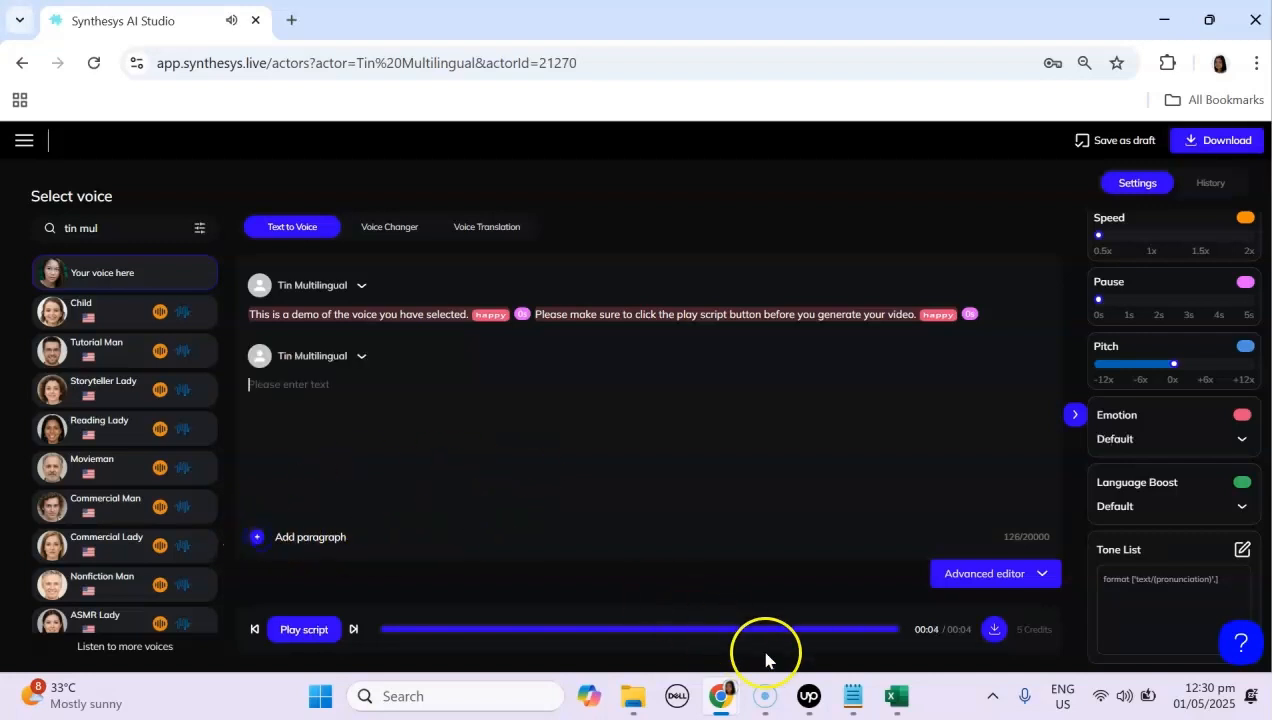
{"action": "left_click", "coordinate": [852, 696]}
{"action": "left_click", "coordinate": [306, 416]}
{"action": "type", "text": "This is a demo of the voice you have selected. Please make sure to click the play script button before you generate your video."}
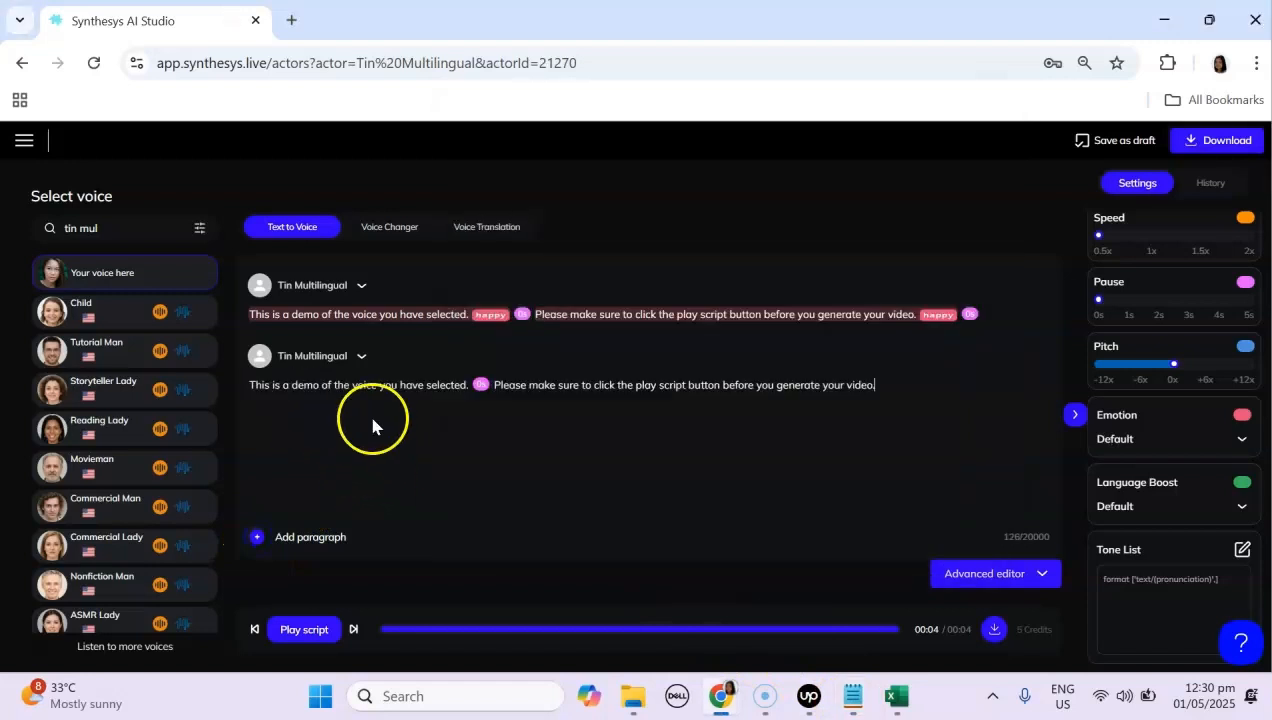
Step: Set both sentences of the second paragraph to the Angry emotion and play the script
{"action": "left_click", "coordinate": [1175, 445]}
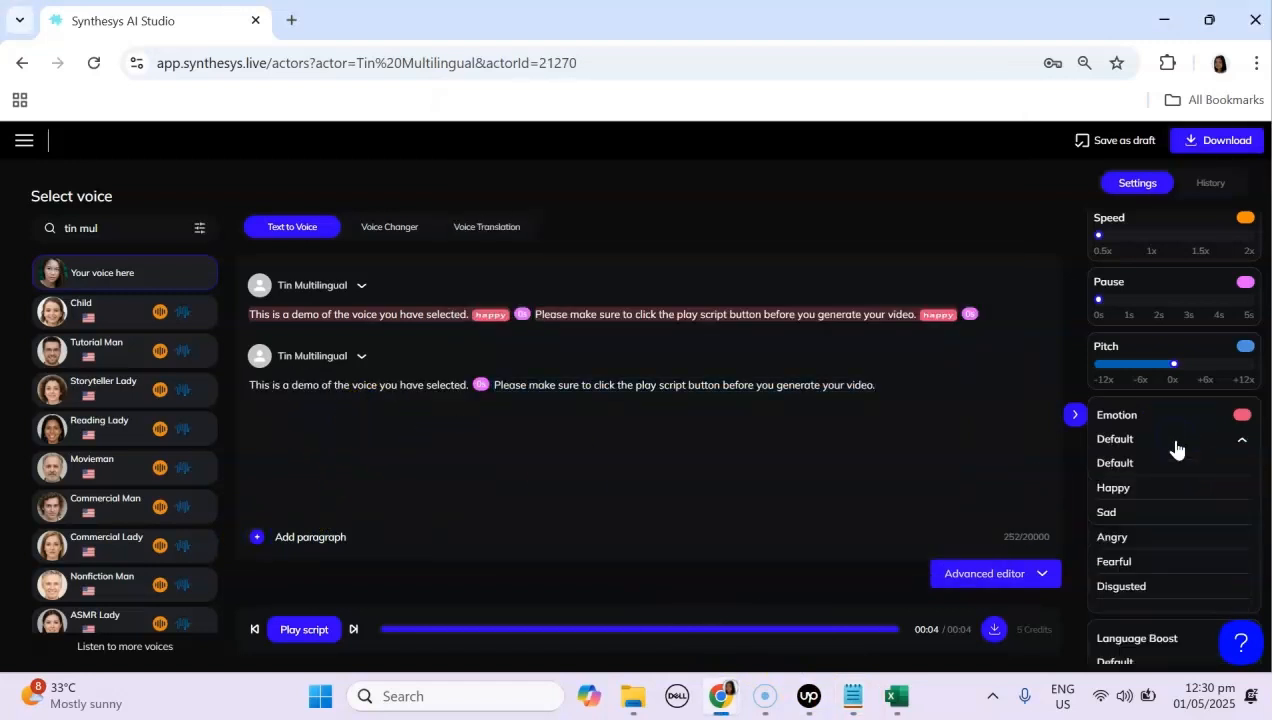
{"action": "left_click", "coordinate": [1112, 537]}
{"action": "left_click", "coordinate": [396, 384]}
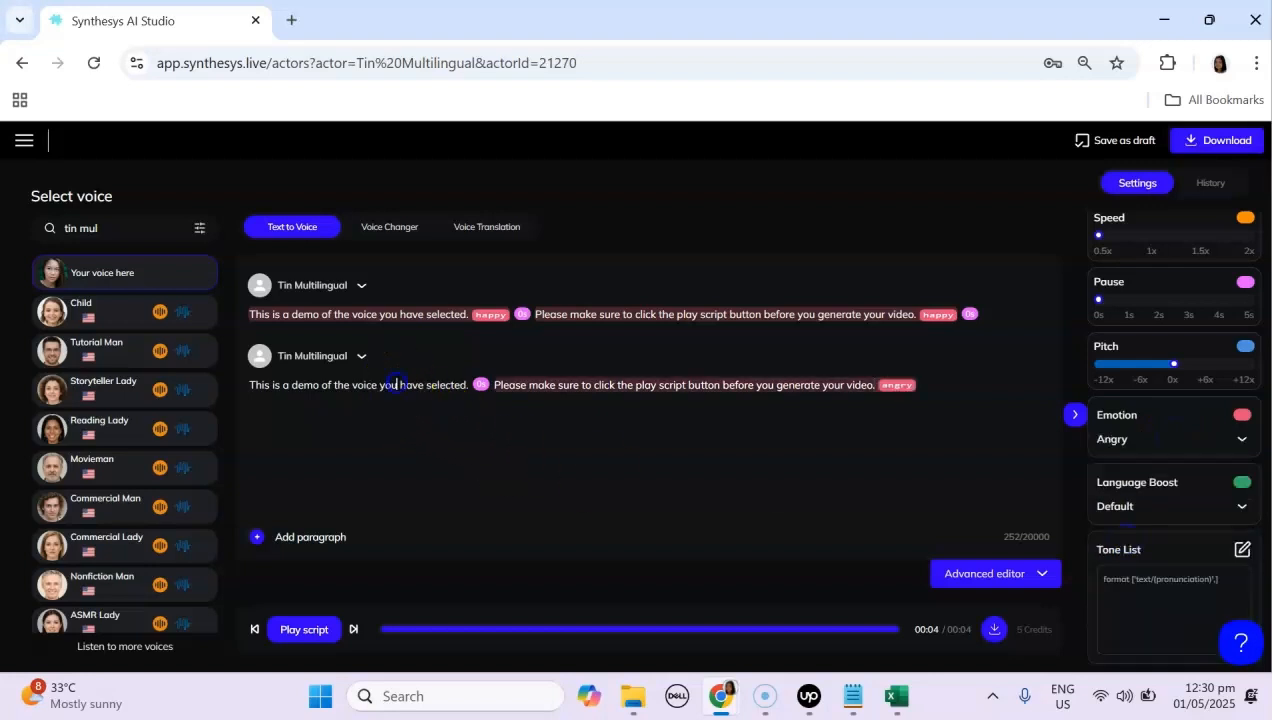
{"action": "left_click", "coordinate": [1150, 440]}
{"action": "left_click", "coordinate": [1122, 534]}
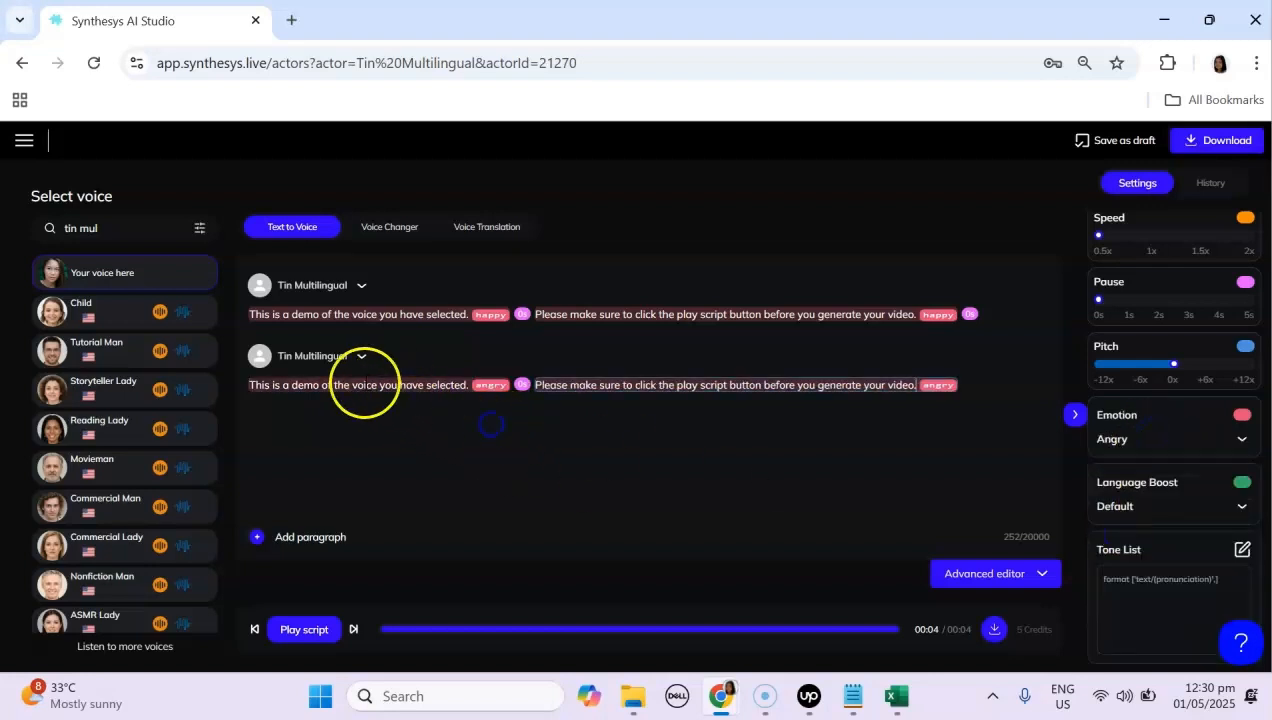
{"action": "left_click", "coordinate": [303, 632]}
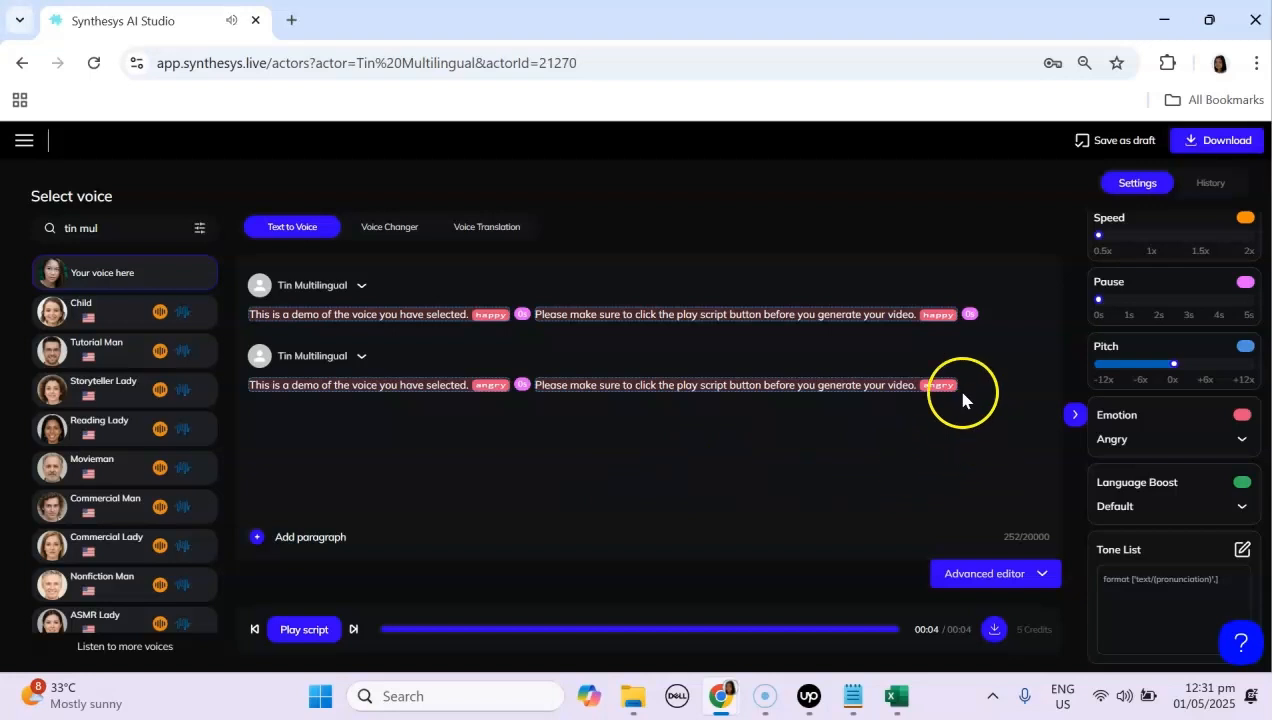
Step: Delete the text of both paragraphs and remove the second paragraph
{"action": "left_click_drag", "start_coordinate": [983, 388], "coordinate": [248, 390]}
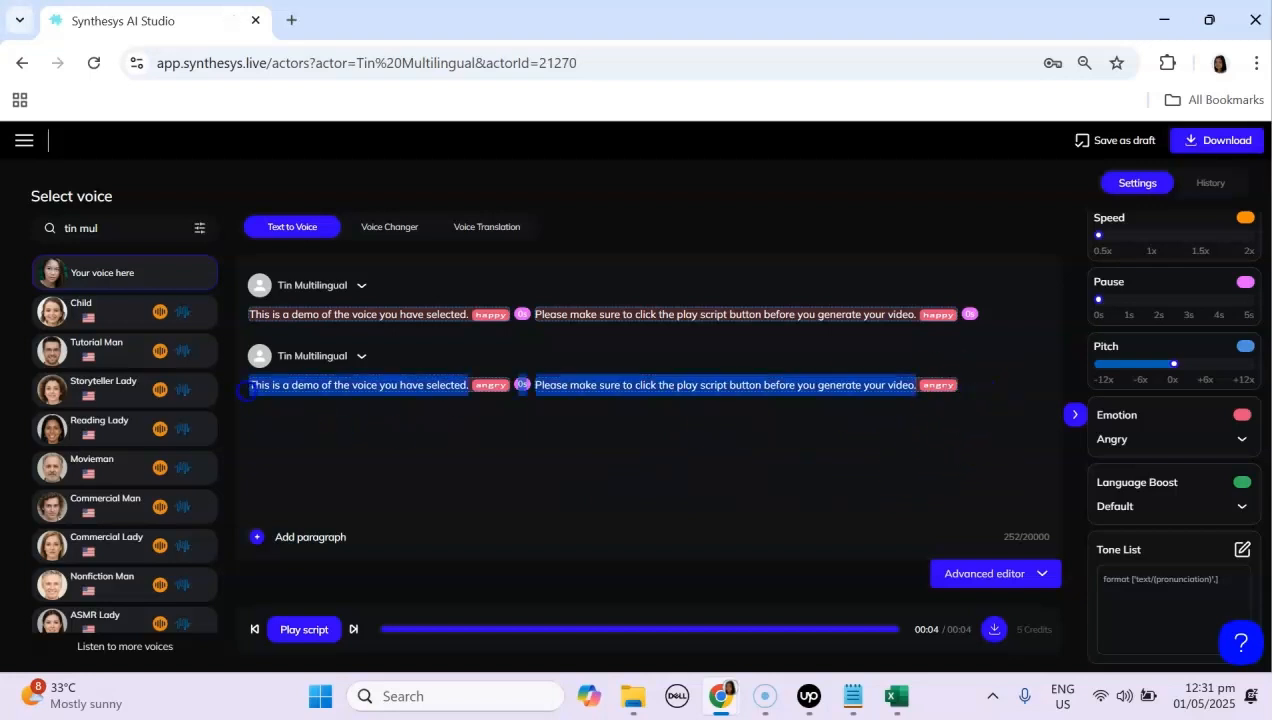
{"action": "key", "text": "BackSpace"}
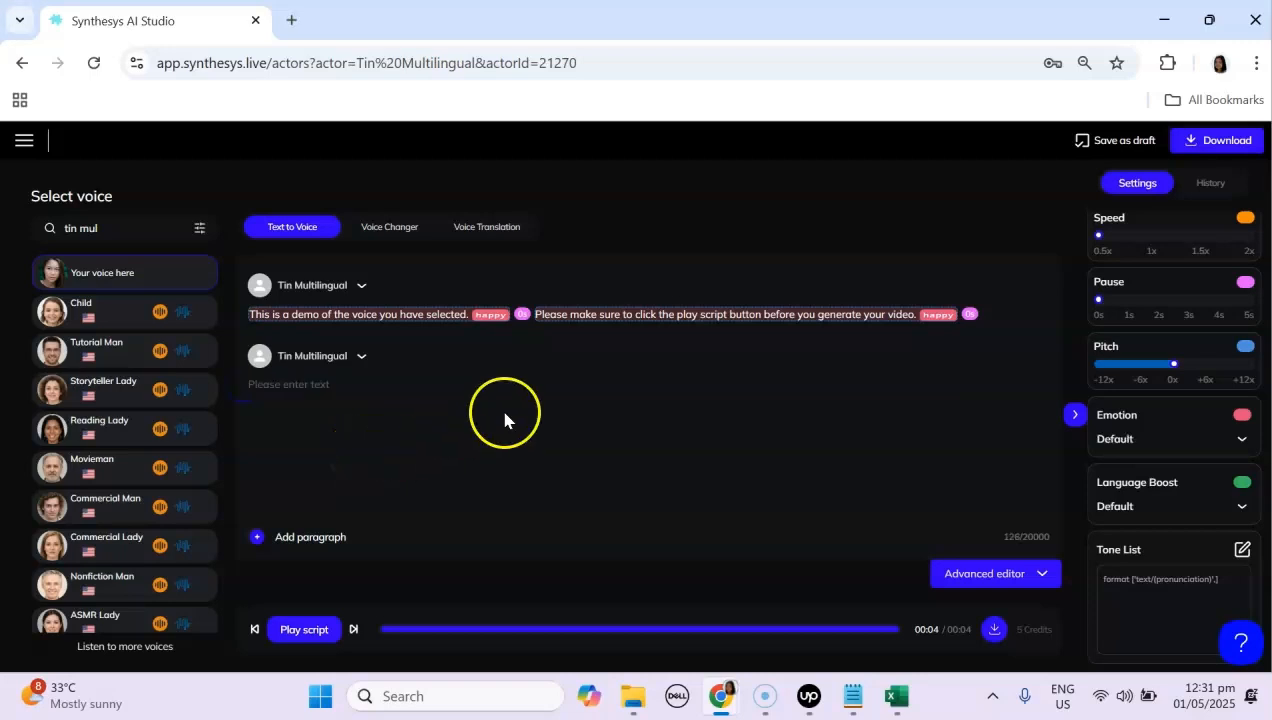
{"action": "left_click_drag", "start_coordinate": [975, 315], "coordinate": [200, 306]}
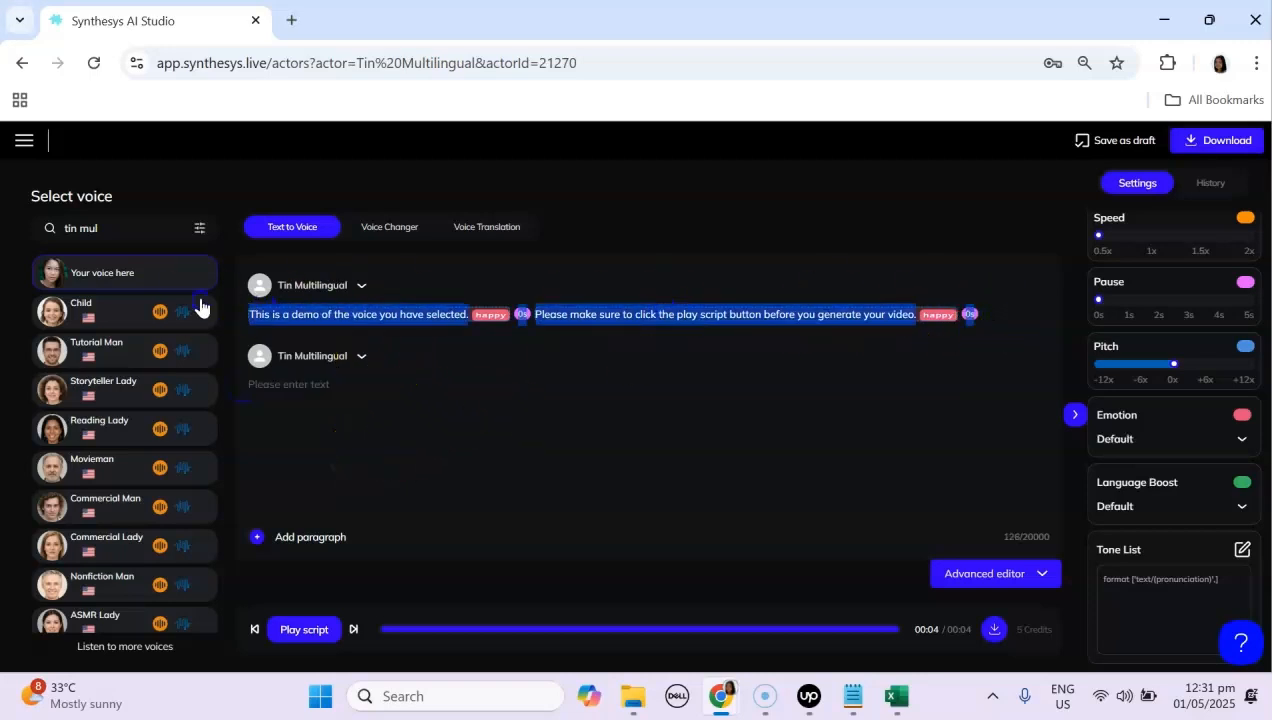
{"action": "key", "text": "BackSpace"}
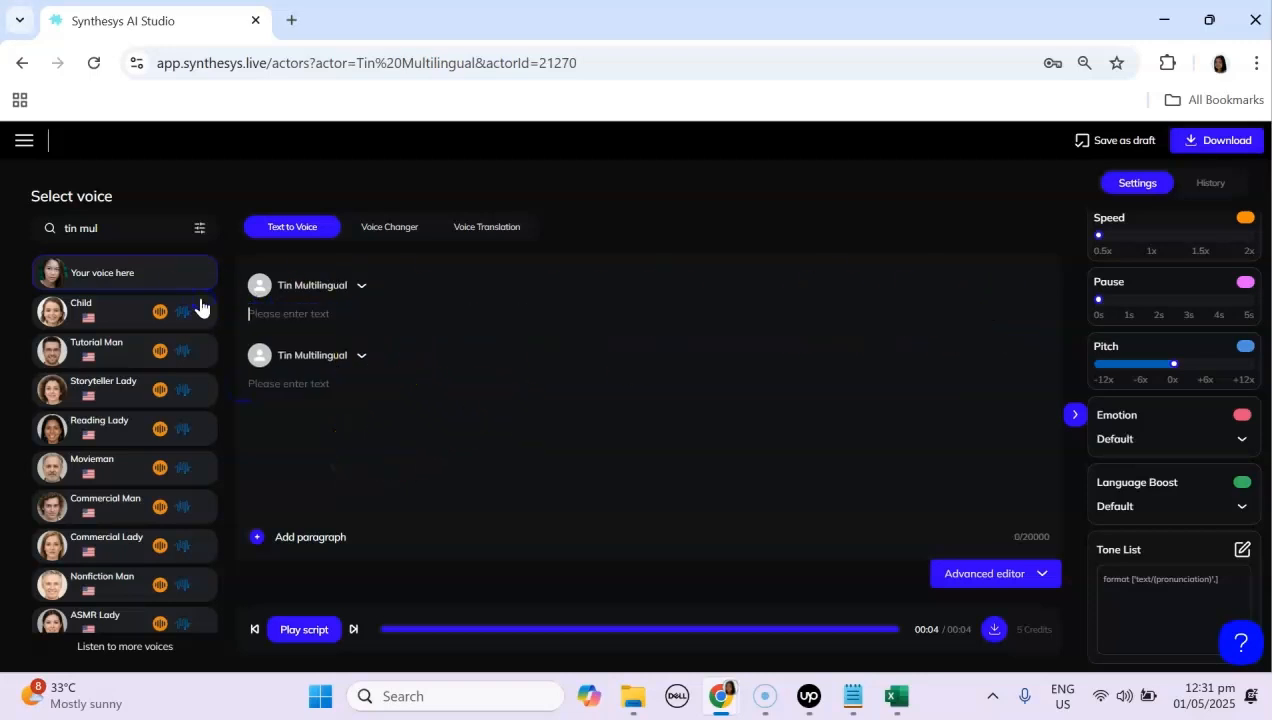
{"action": "left_click", "coordinate": [363, 357]}
{"action": "left_click", "coordinate": [378, 423]}
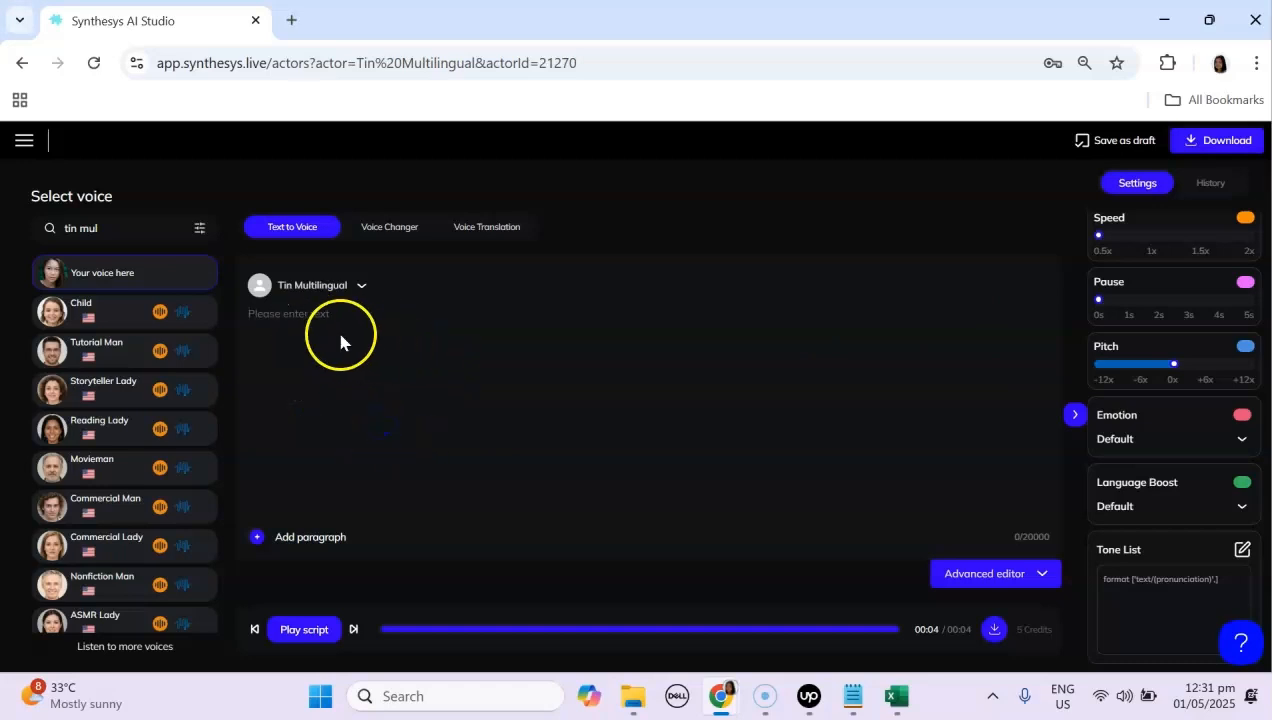
Step: Paste the English demo text into the empty script paragraph
{"action": "left_click", "coordinate": [852, 696]}
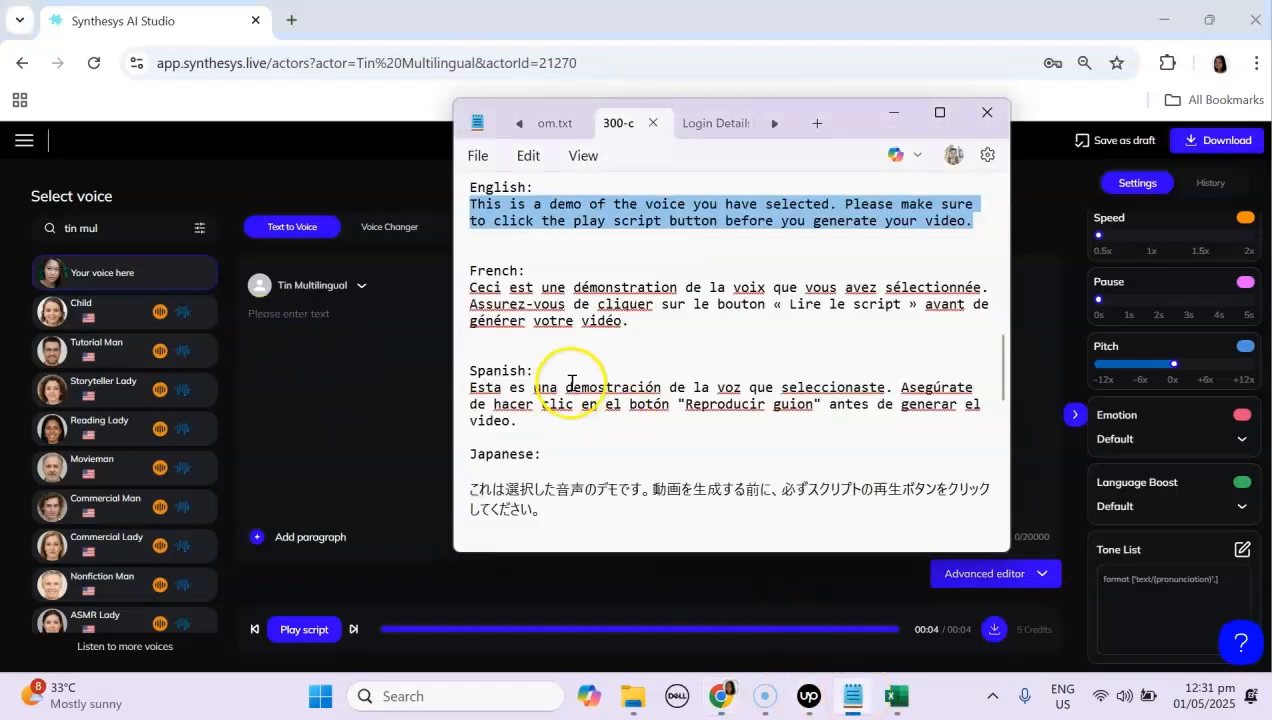
{"action": "left_click", "coordinate": [296, 314]}
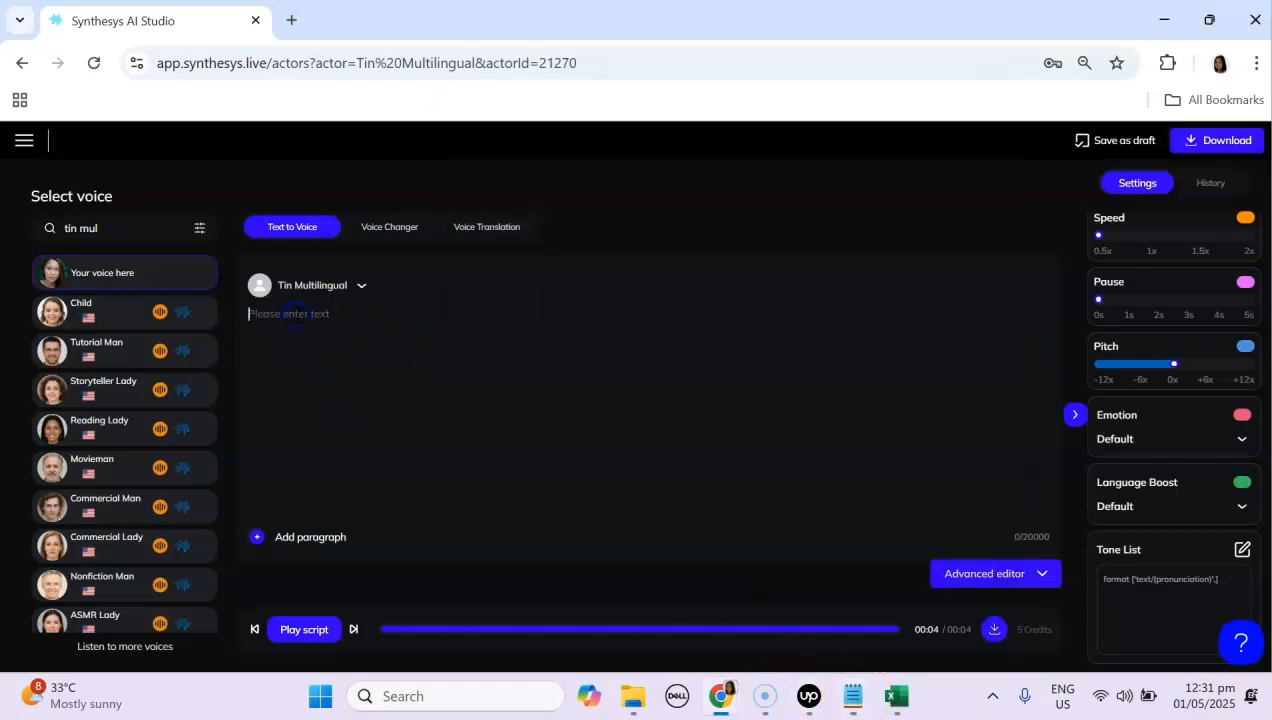
{"action": "type", "text": "This is a demo of the voice you have selected. Please make sure to click the play script button before you generate your video."}
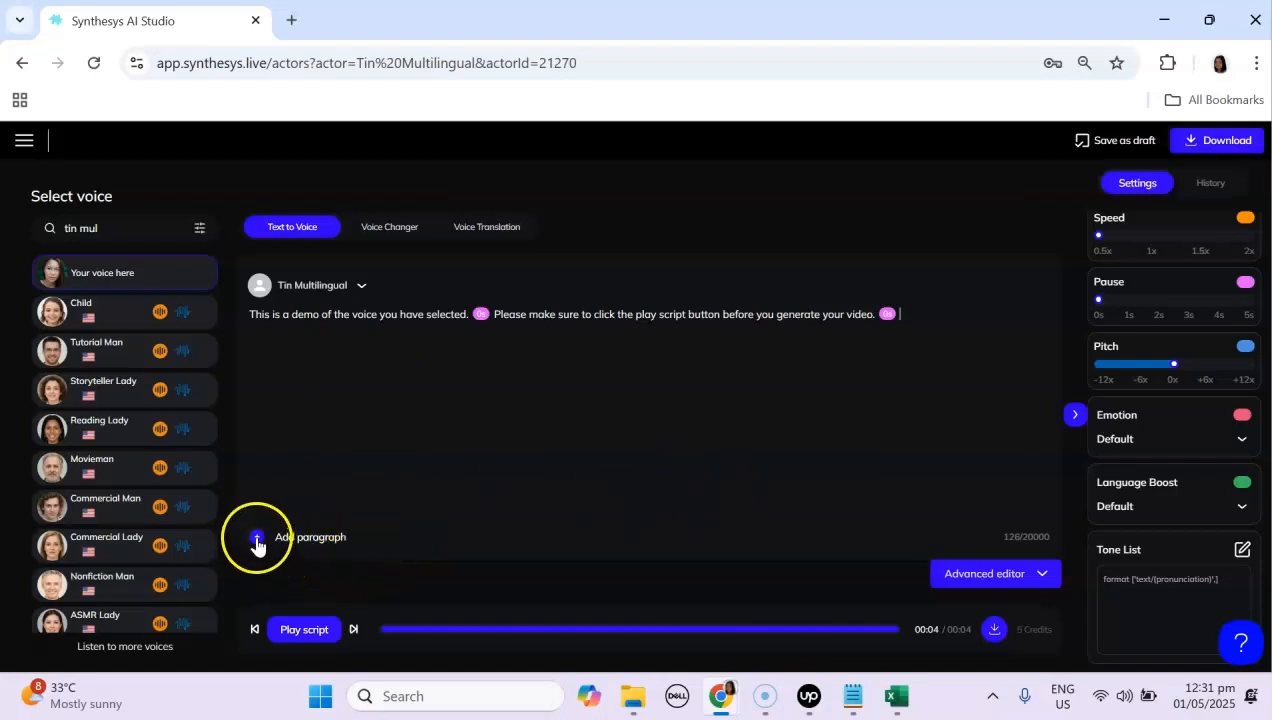
Step: Add a paragraph and paste the French demo text copied from Notepad into it
{"action": "left_click", "coordinate": [257, 537]}
{"action": "left_click", "coordinate": [852, 696]}
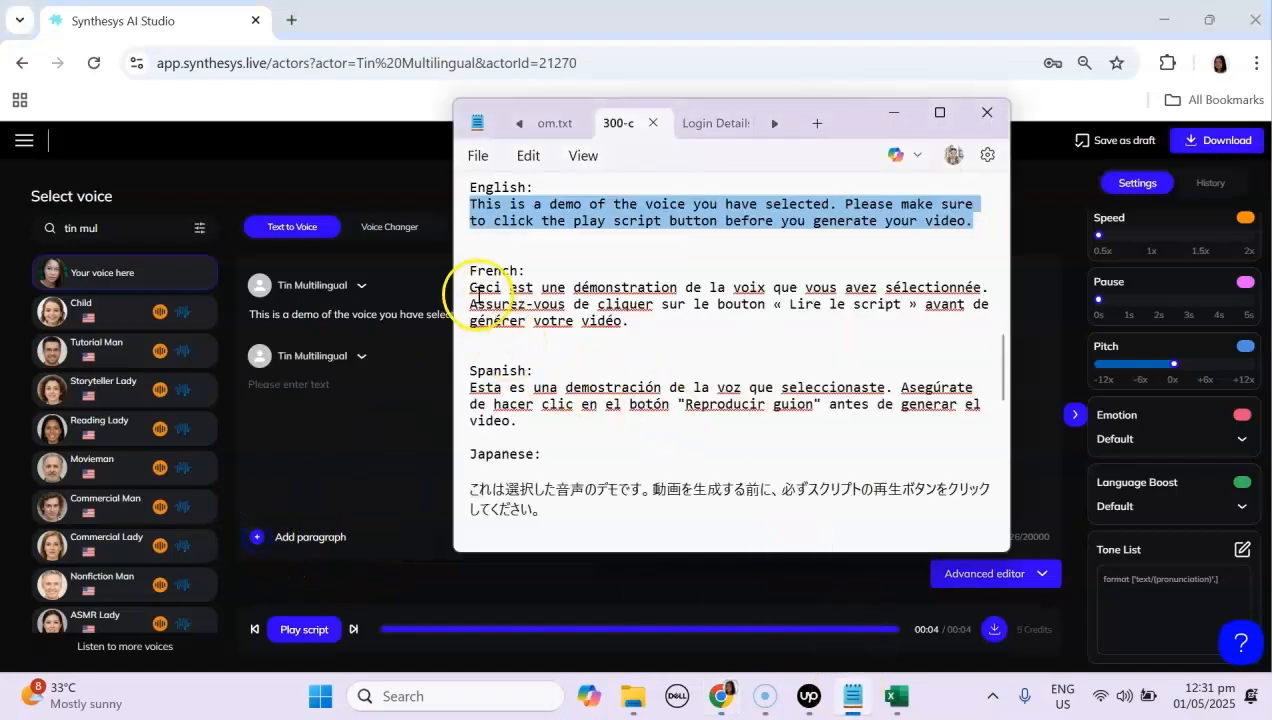
{"action": "left_click_drag", "start_coordinate": [470, 287], "coordinate": [629, 321]}
{"action": "key", "text": "ctrl+c"}
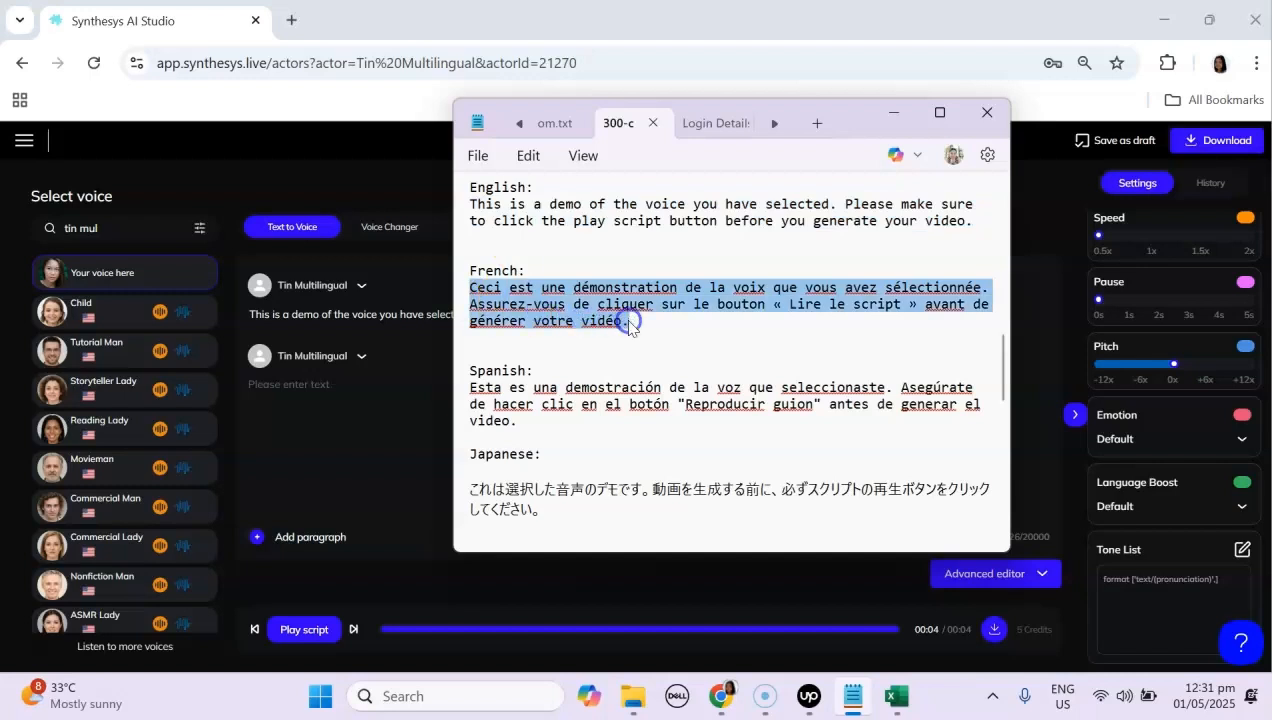
{"action": "left_click", "coordinate": [346, 430]}
{"action": "left_click", "coordinate": [285, 387]}
{"action": "key", "text": "ctrl+v"}
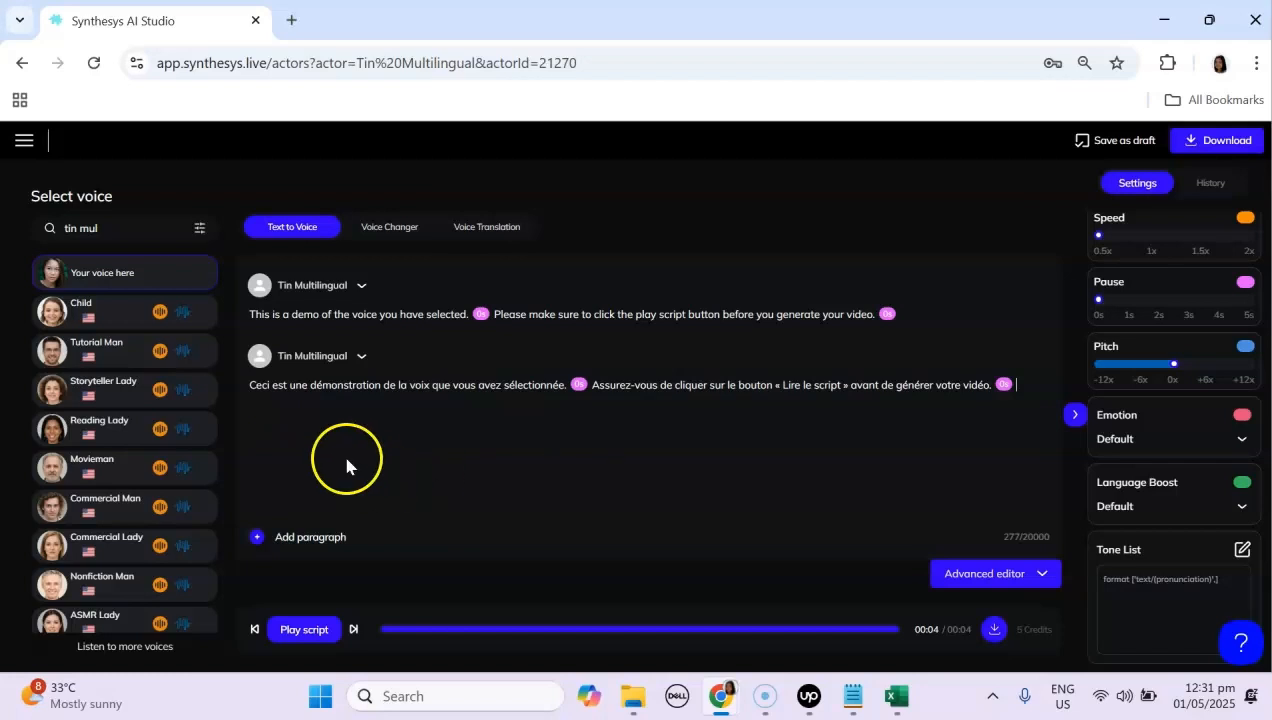
Step: Add a paragraph and paste the Spanish demo text copied from Notepad into it
{"action": "left_click", "coordinate": [262, 537]}
{"action": "key", "text": "alt+Tab"}
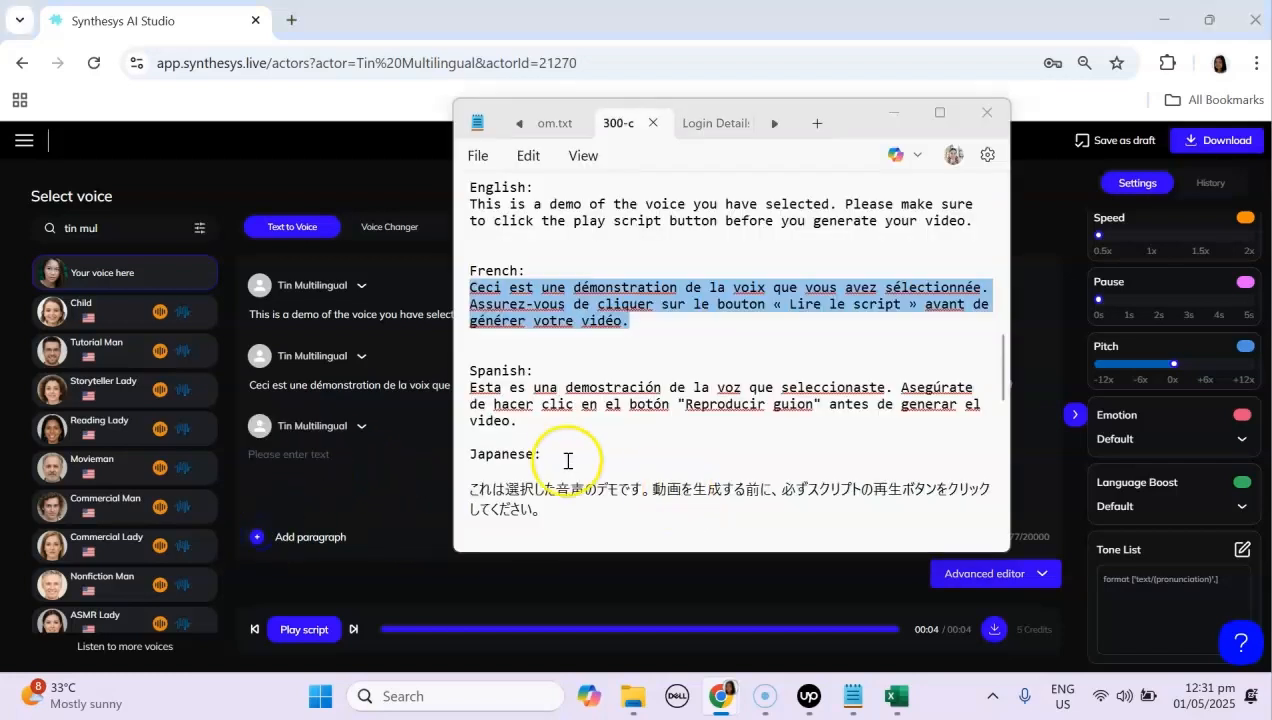
{"action": "left_click_drag", "start_coordinate": [470, 387], "coordinate": [520, 426]}
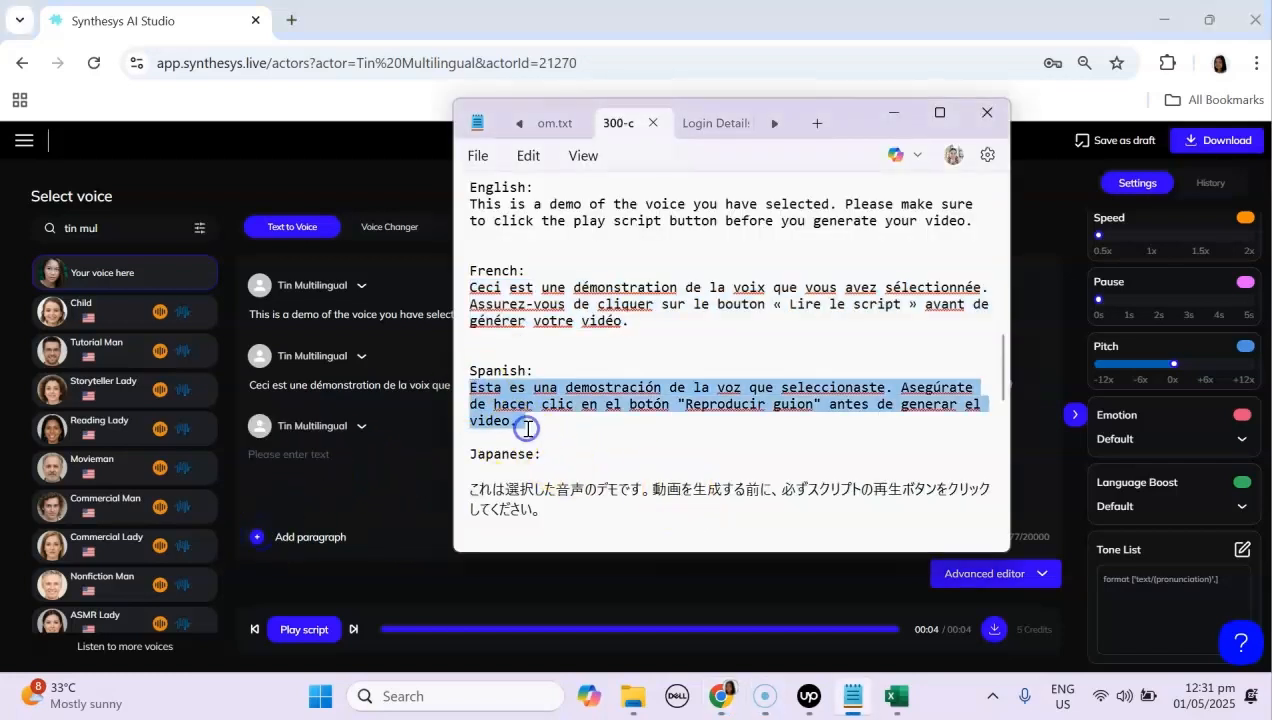
{"action": "left_click", "coordinate": [260, 454]}
{"action": "key", "text": "ctrl+v"}
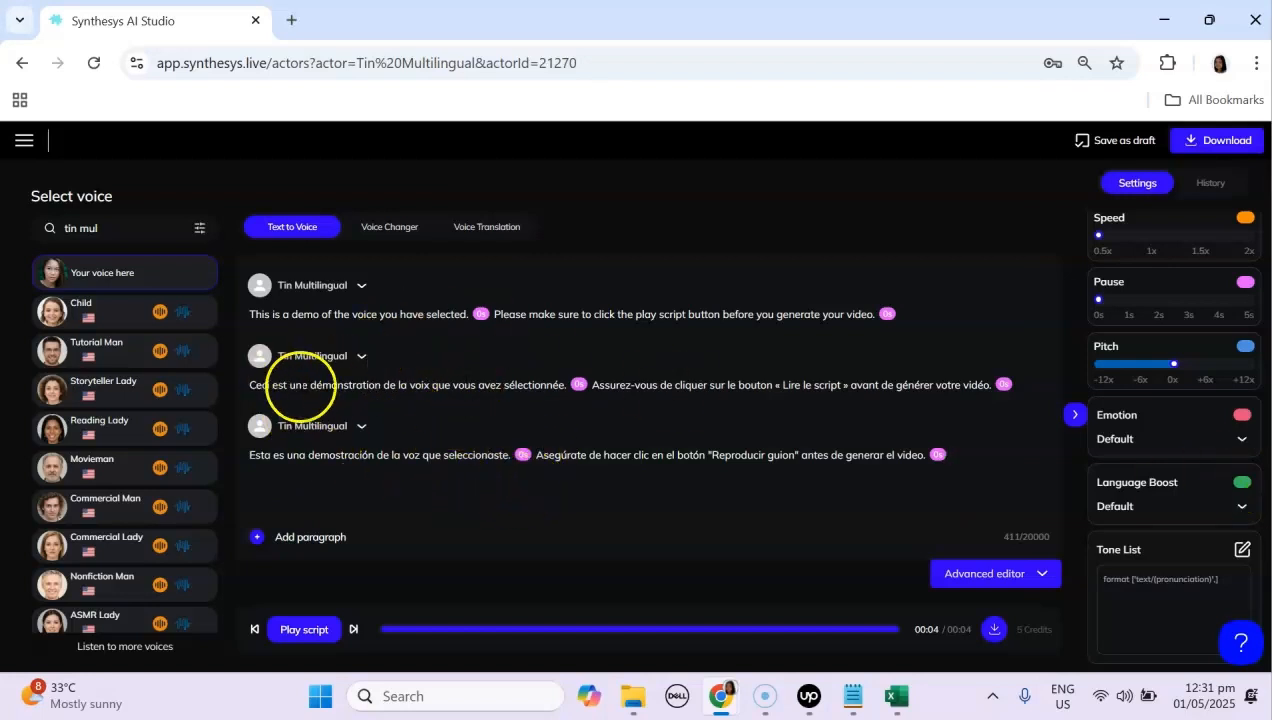
Step: Set the Language Boost to French for each of the two French sentences
{"action": "left_click", "coordinate": [287, 385]}
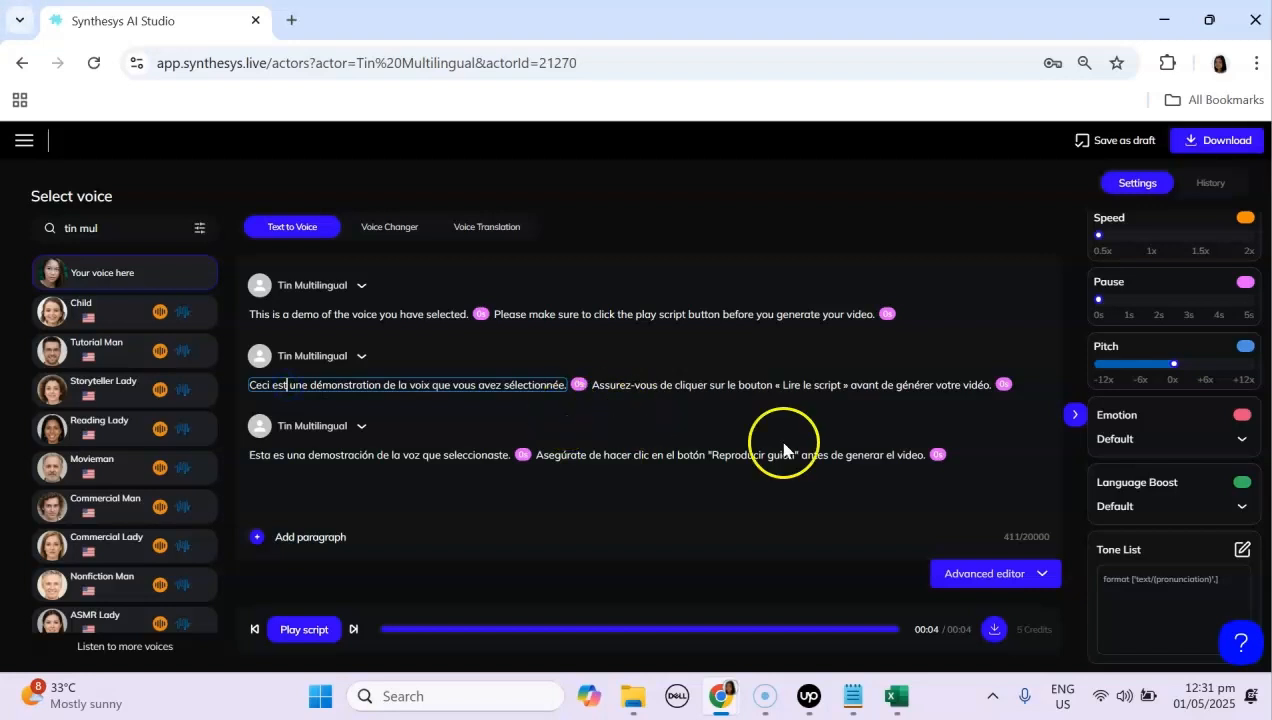
{"action": "left_click", "coordinate": [1240, 508]}
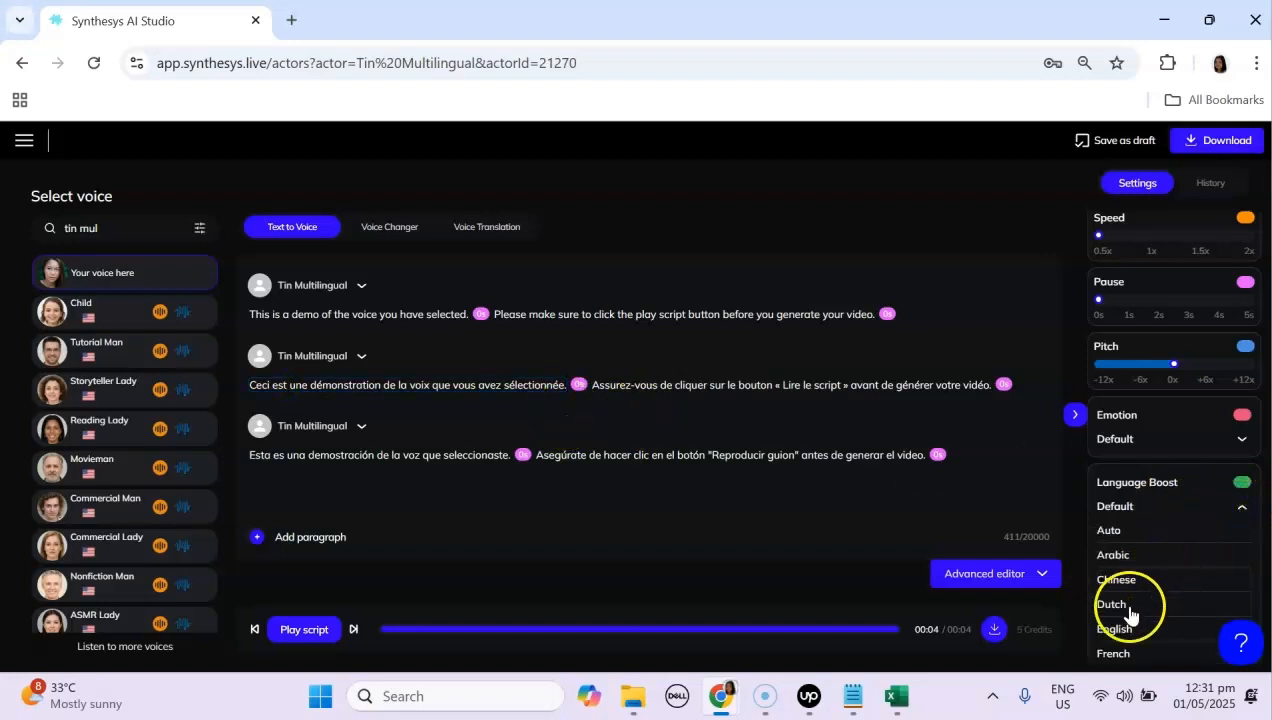
{"action": "left_click", "coordinate": [1124, 653]}
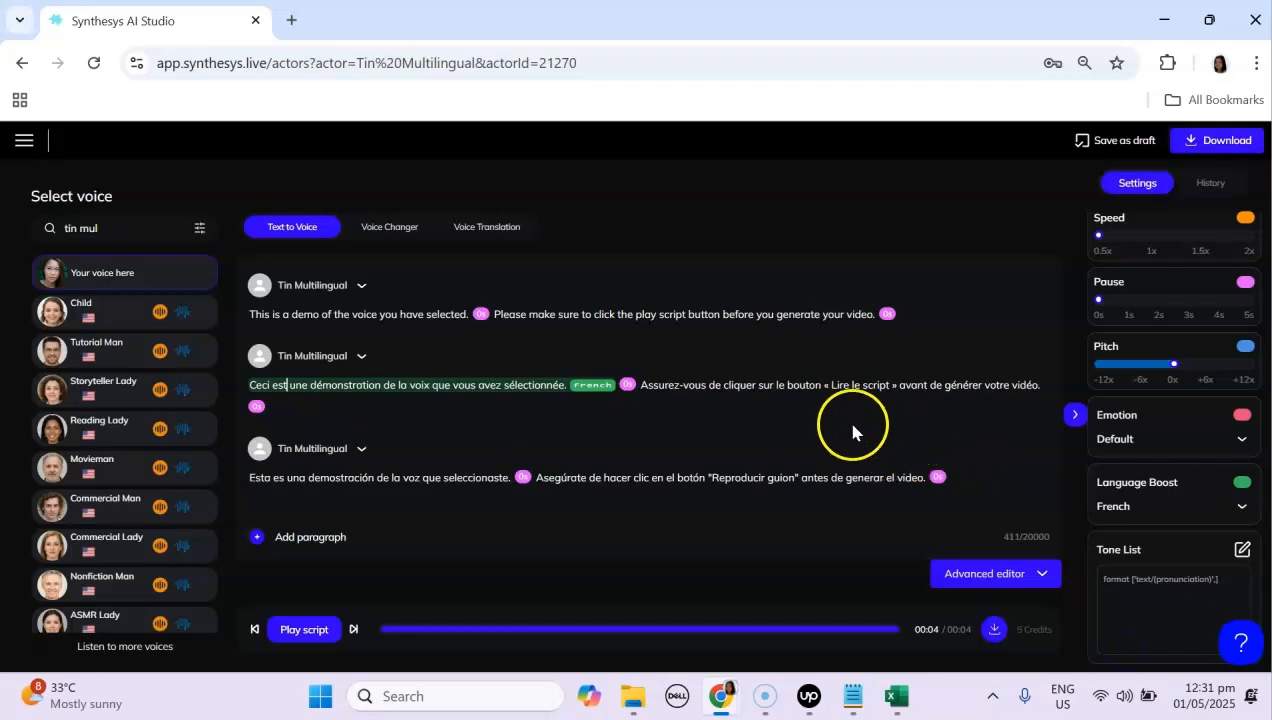
{"action": "left_click", "coordinate": [822, 385]}
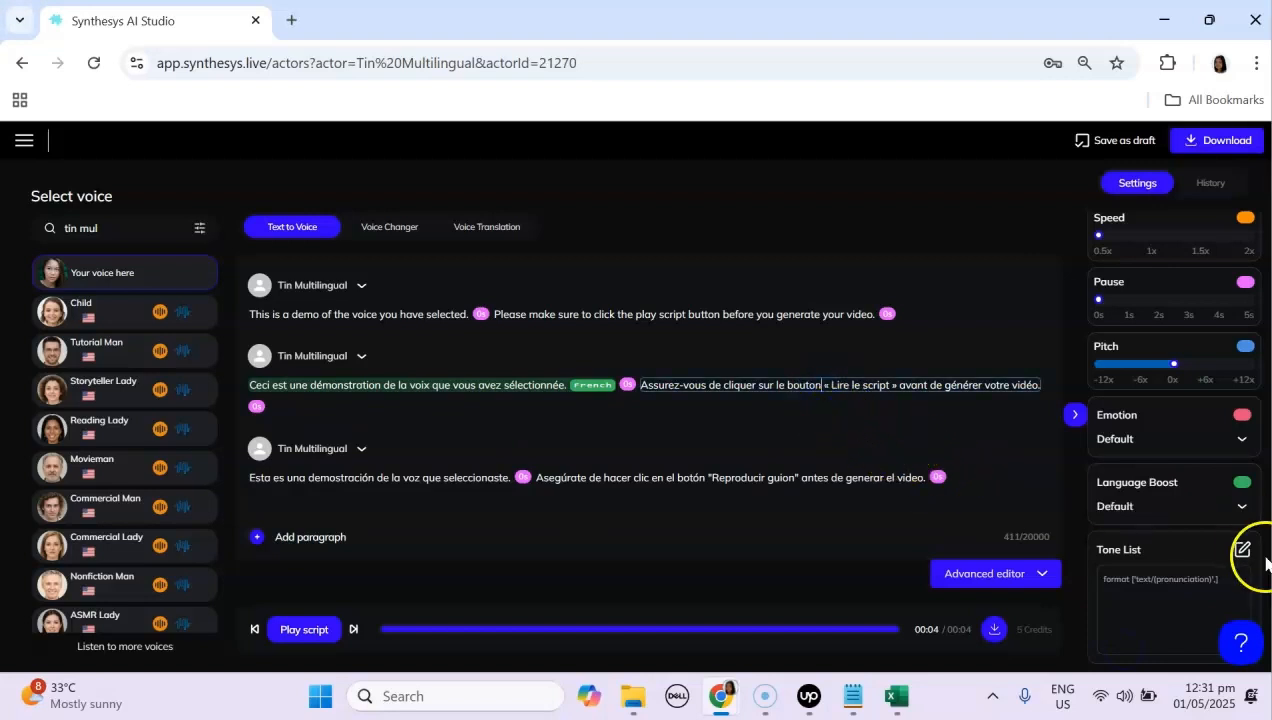
{"action": "left_click", "coordinate": [1236, 508]}
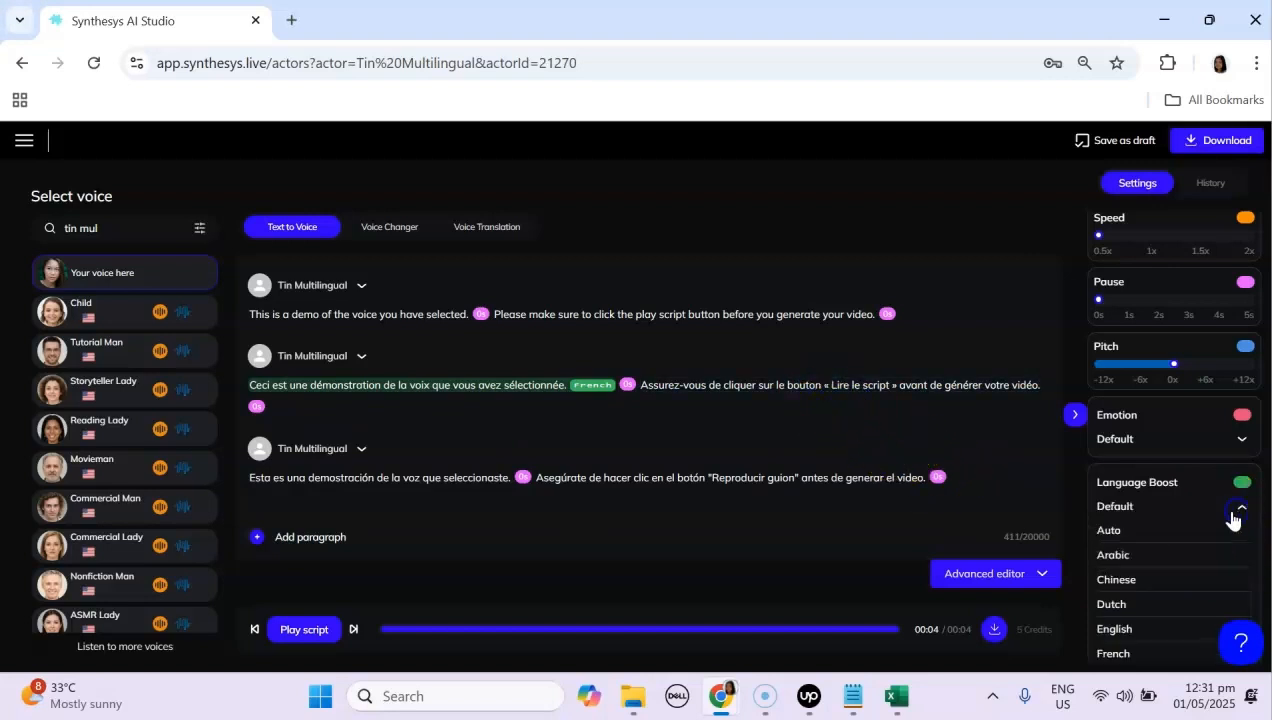
{"action": "left_click", "coordinate": [1115, 655]}
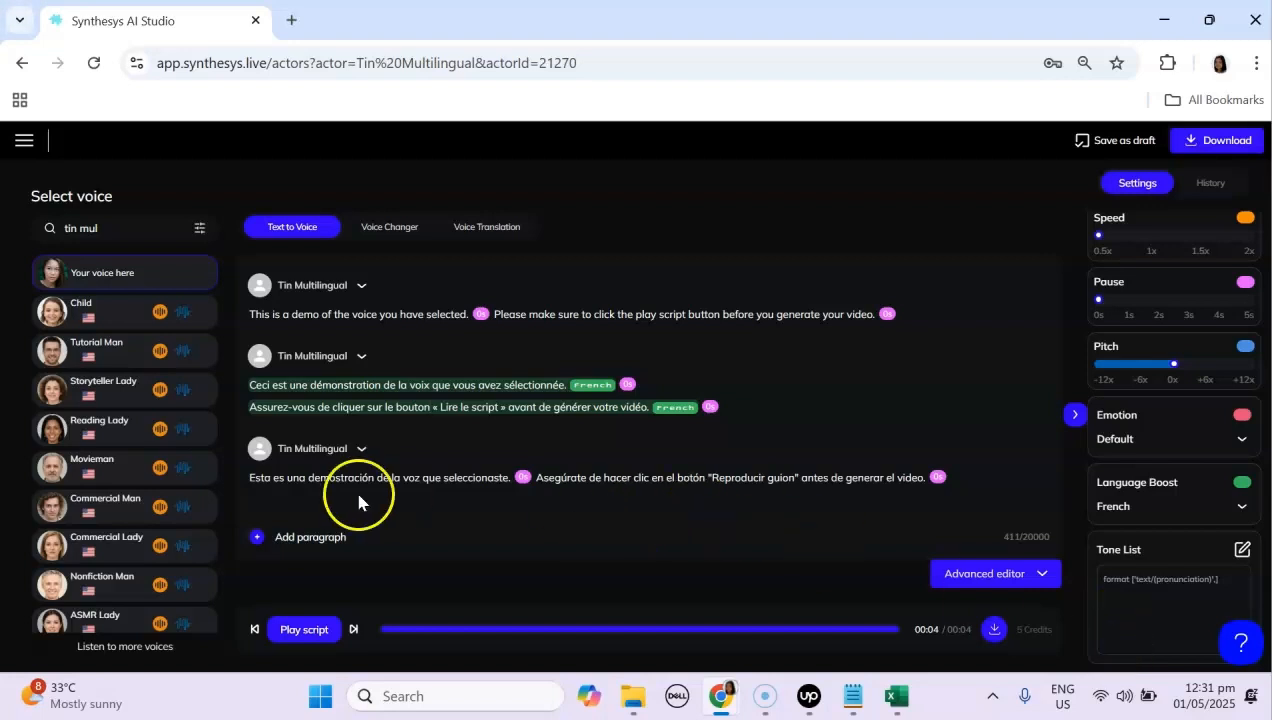
Step: Set the Language Boost to Spanish for each of the two Spanish sentences
{"action": "left_click", "coordinate": [306, 477]}
{"action": "left_click", "coordinate": [1175, 510]}
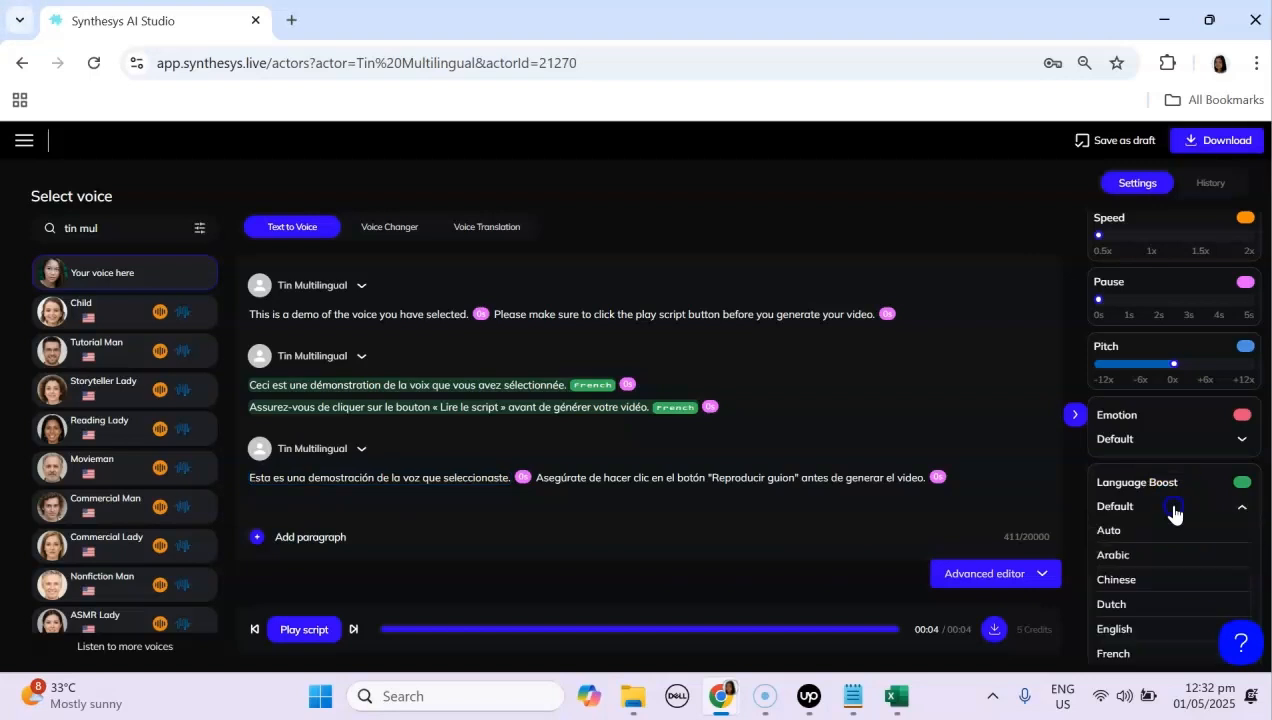
{"action": "scroll", "coordinate": [1150, 605], "scroll_direction": "down", "scroll_amount": 3}
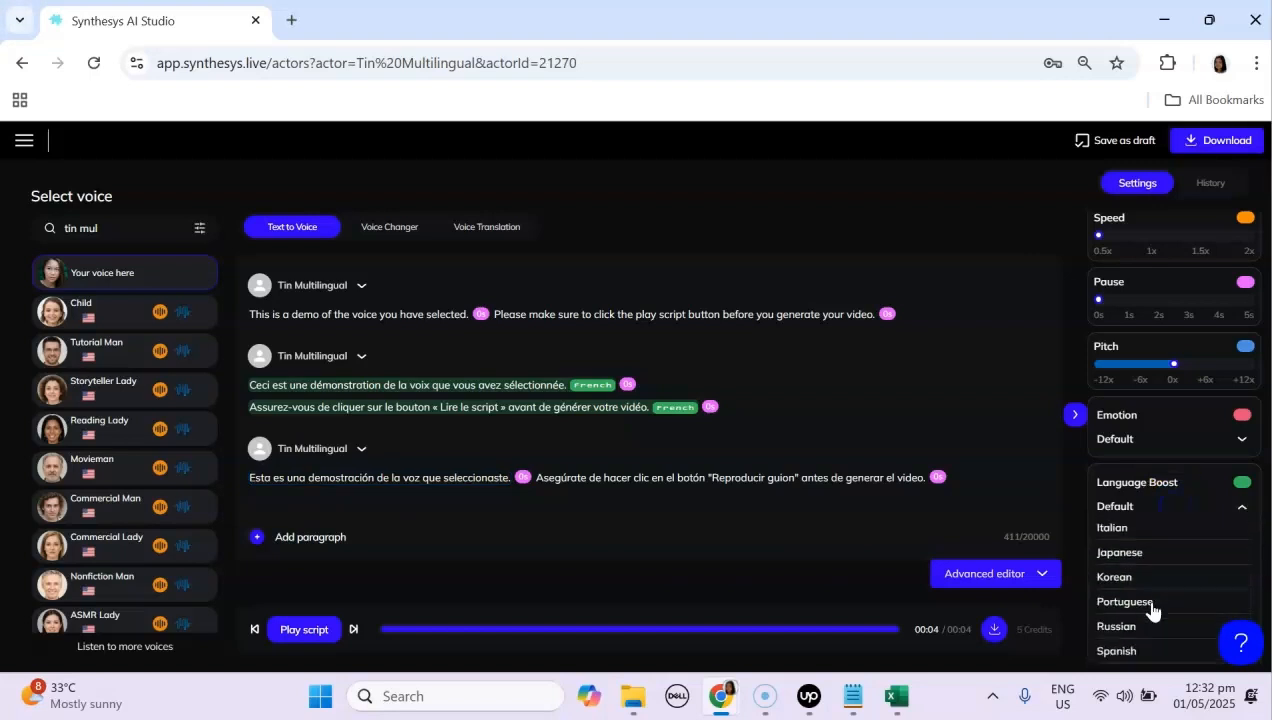
{"action": "left_click", "coordinate": [1115, 651]}
{"action": "left_click", "coordinate": [808, 480]}
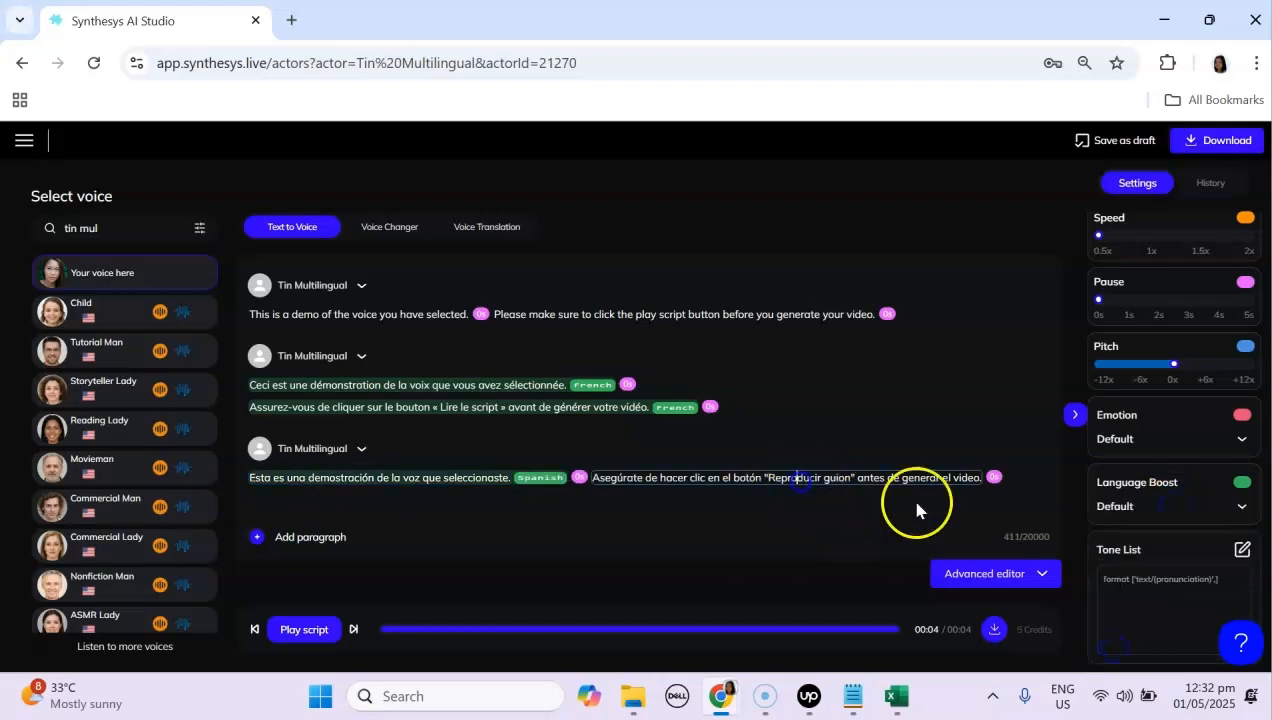
{"action": "left_click", "coordinate": [1157, 518]}
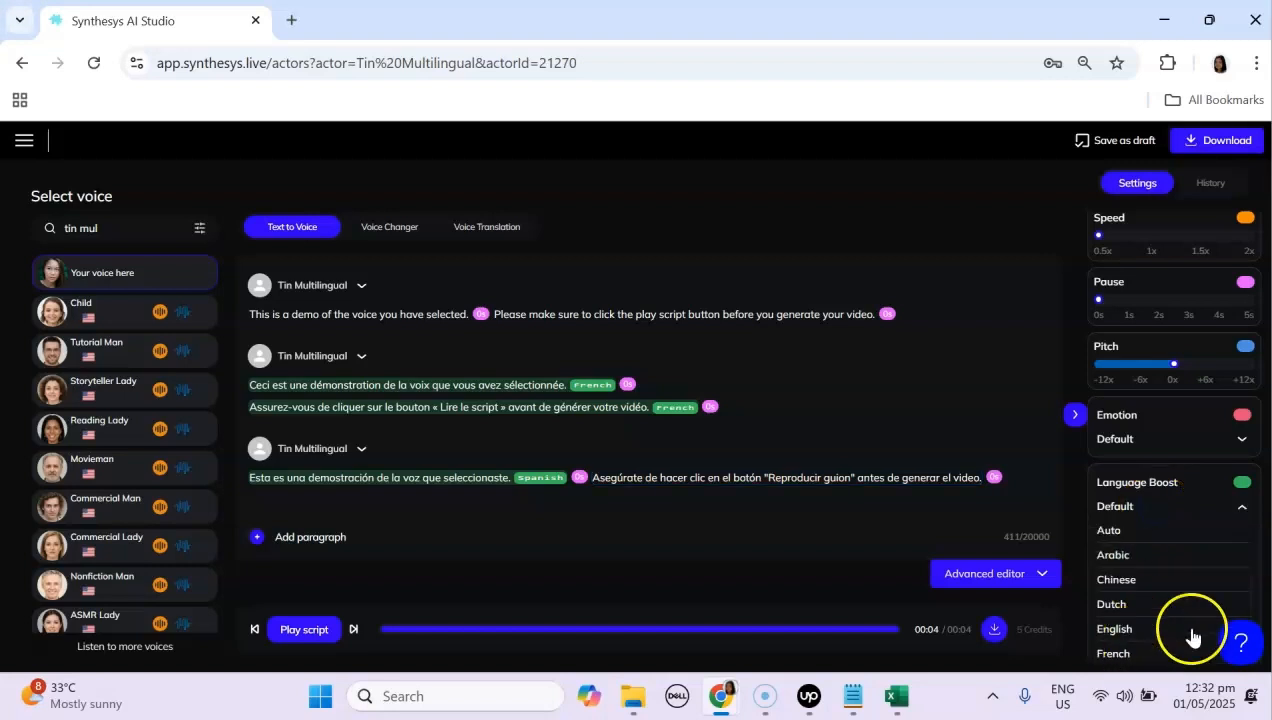
{"action": "scroll", "coordinate": [1191, 636], "scroll_direction": "down", "scroll_amount": 3}
{"action": "left_click", "coordinate": [1122, 650]}
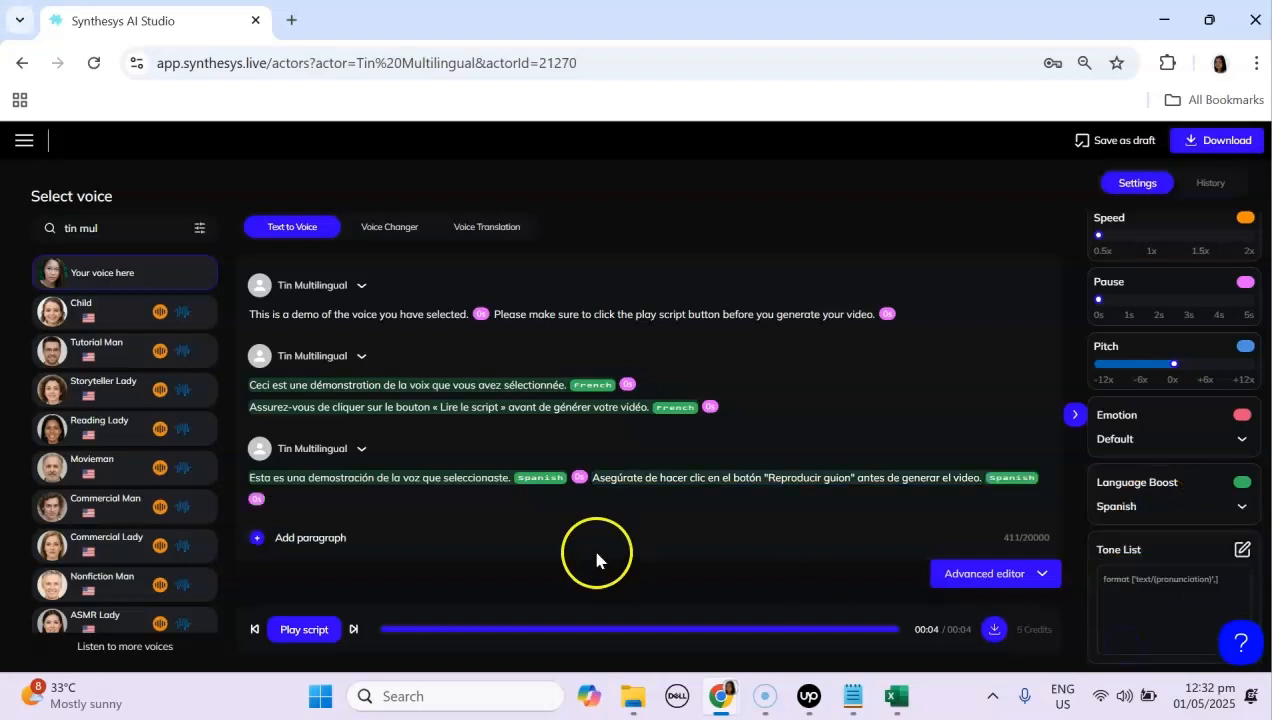
Step: Play the script from the first sentence
{"action": "left_click", "coordinate": [1085, 503]}
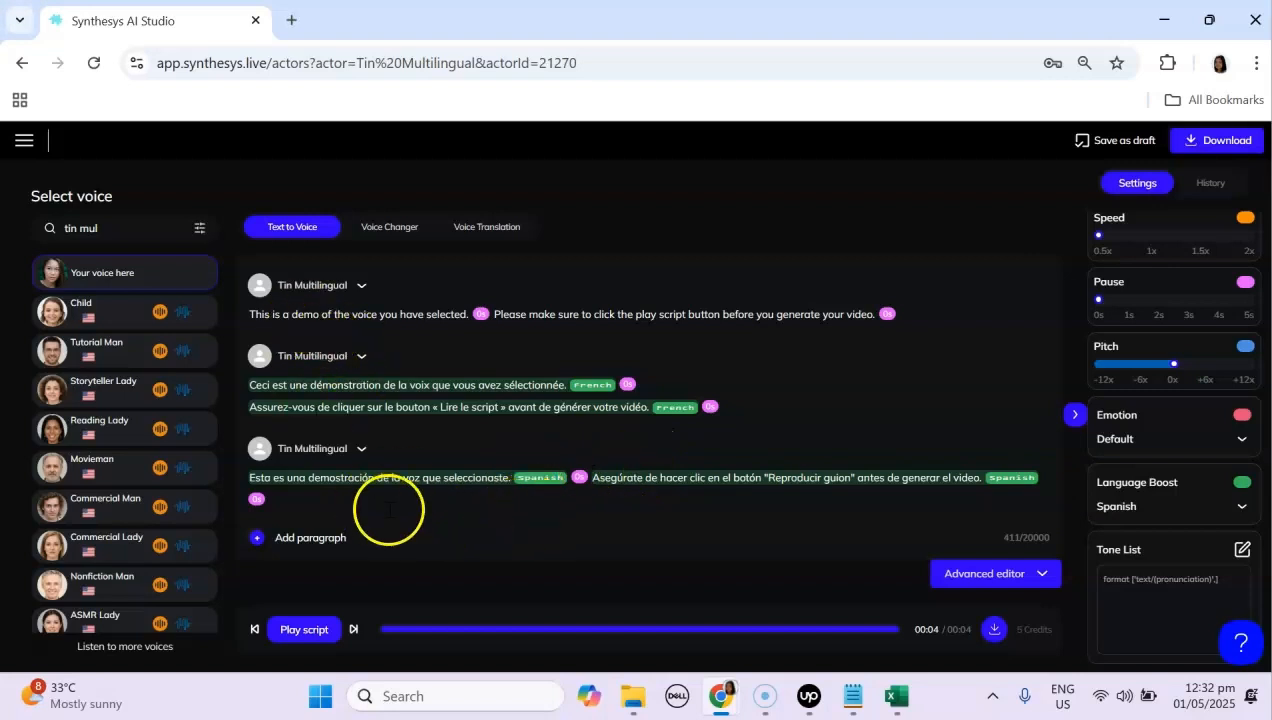
{"action": "left_click", "coordinate": [273, 314]}
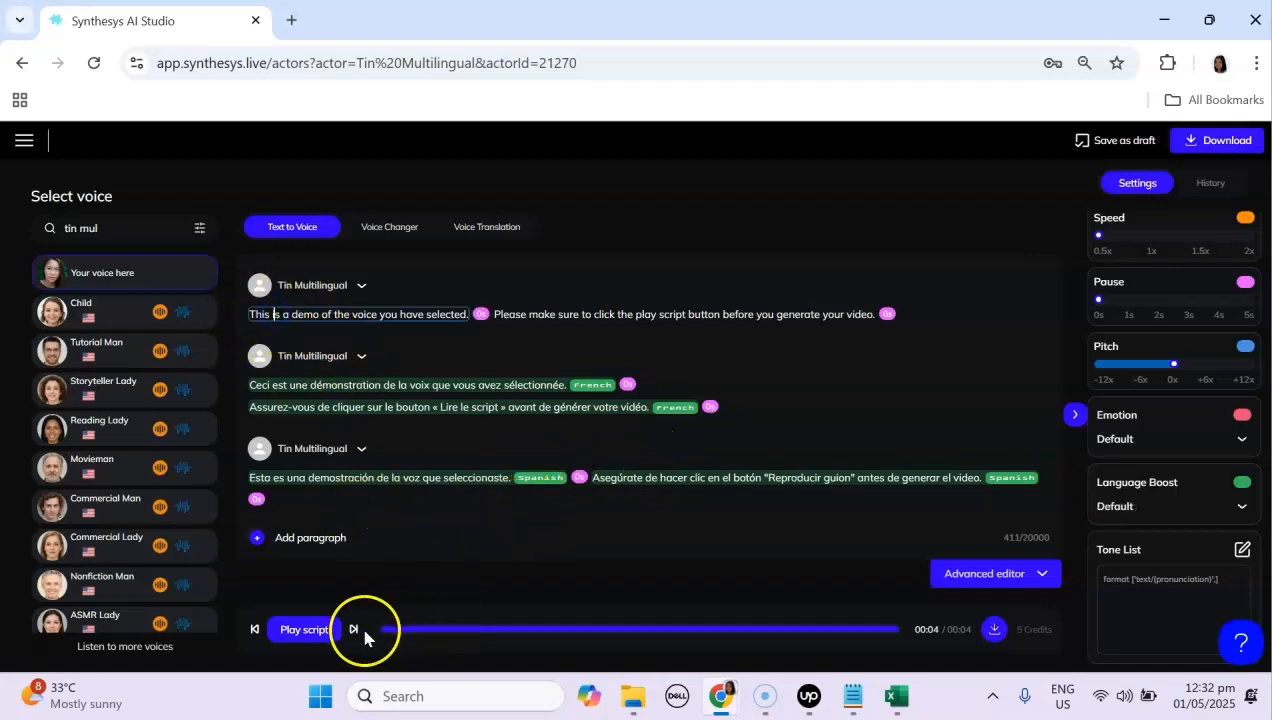
{"action": "left_click", "coordinate": [296, 630]}
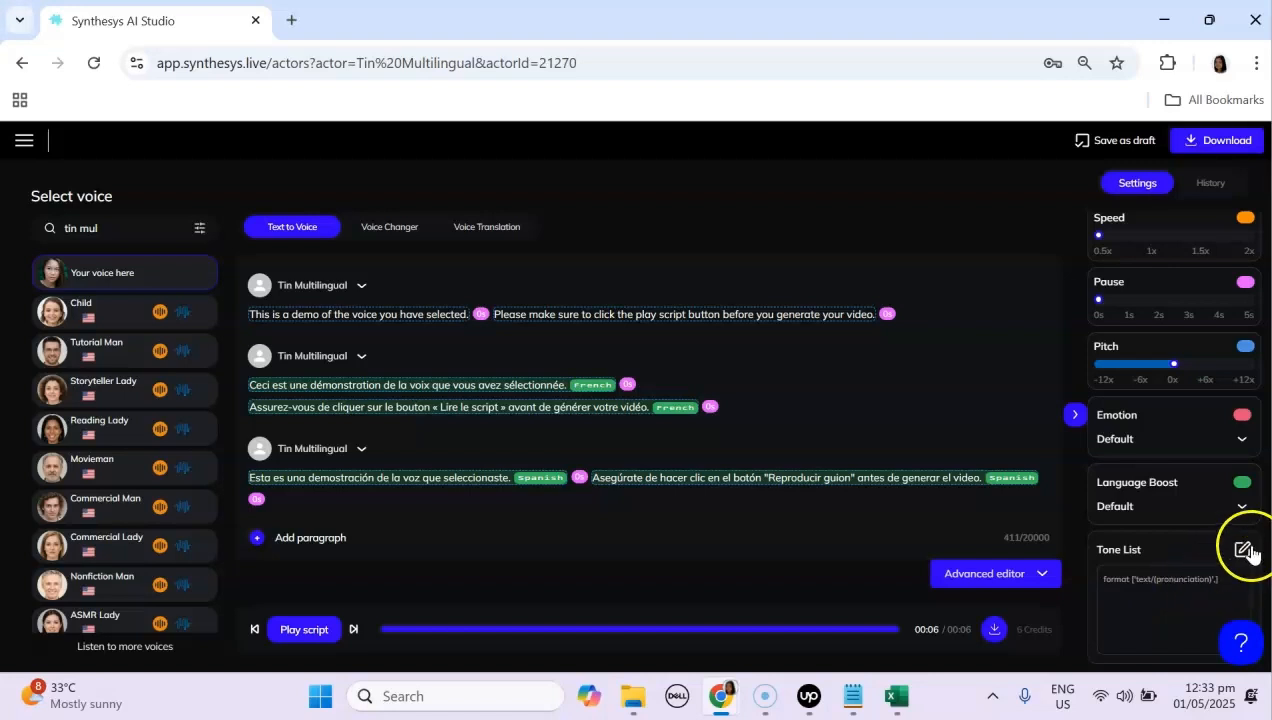
Step: Copy the Synthesys pronunciation entry from Notepad, paste it into the Tone List, and save it
{"action": "left_click", "coordinate": [852, 697]}
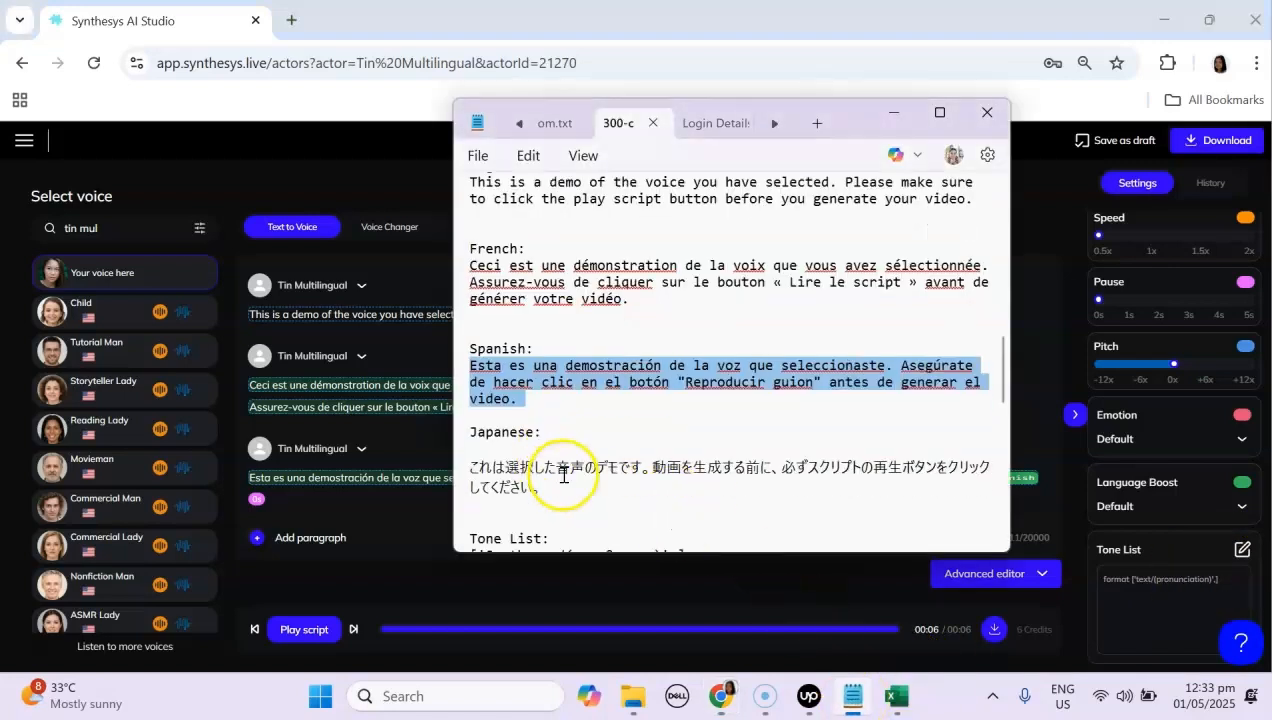
{"action": "scroll", "coordinate": [568, 476], "scroll_direction": "down", "scroll_amount": 5}
{"action": "left_click_drag", "start_coordinate": [469, 327], "coordinate": [706, 337]}
{"action": "key", "text": "ctrl+c"}
{"action": "left_click", "coordinate": [893, 112]}
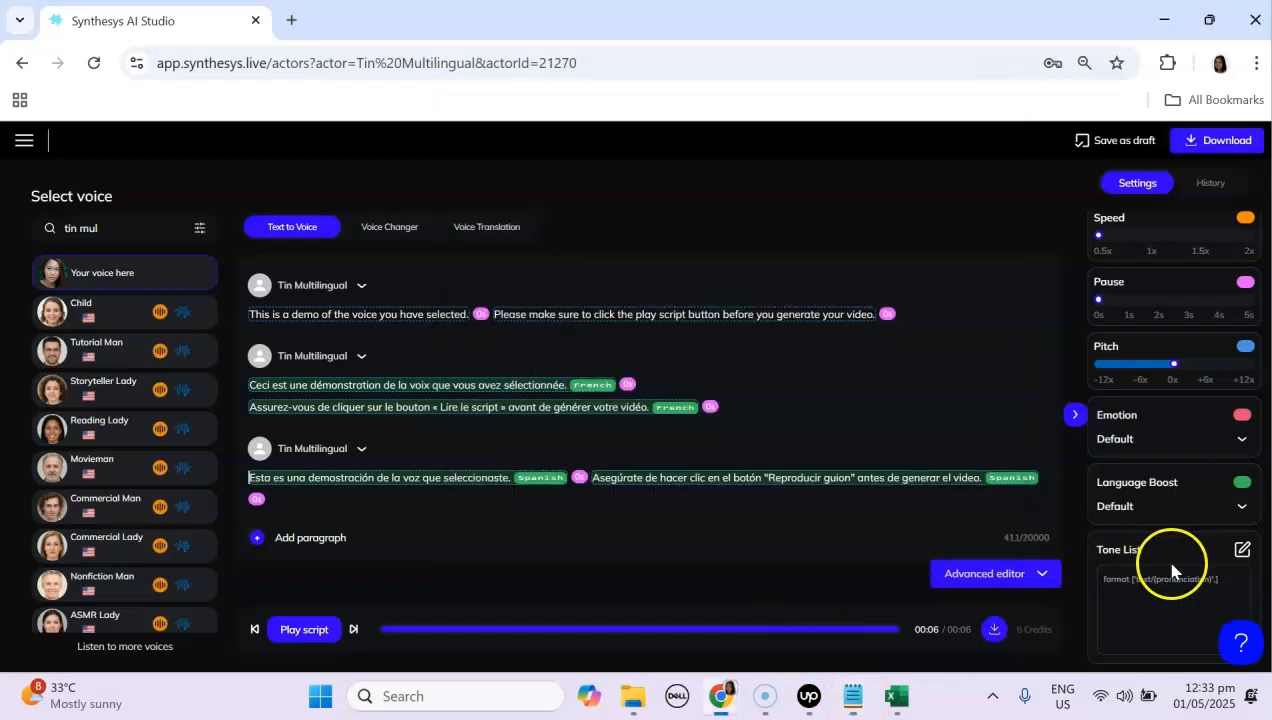
{"action": "left_click", "coordinate": [1241, 552]}
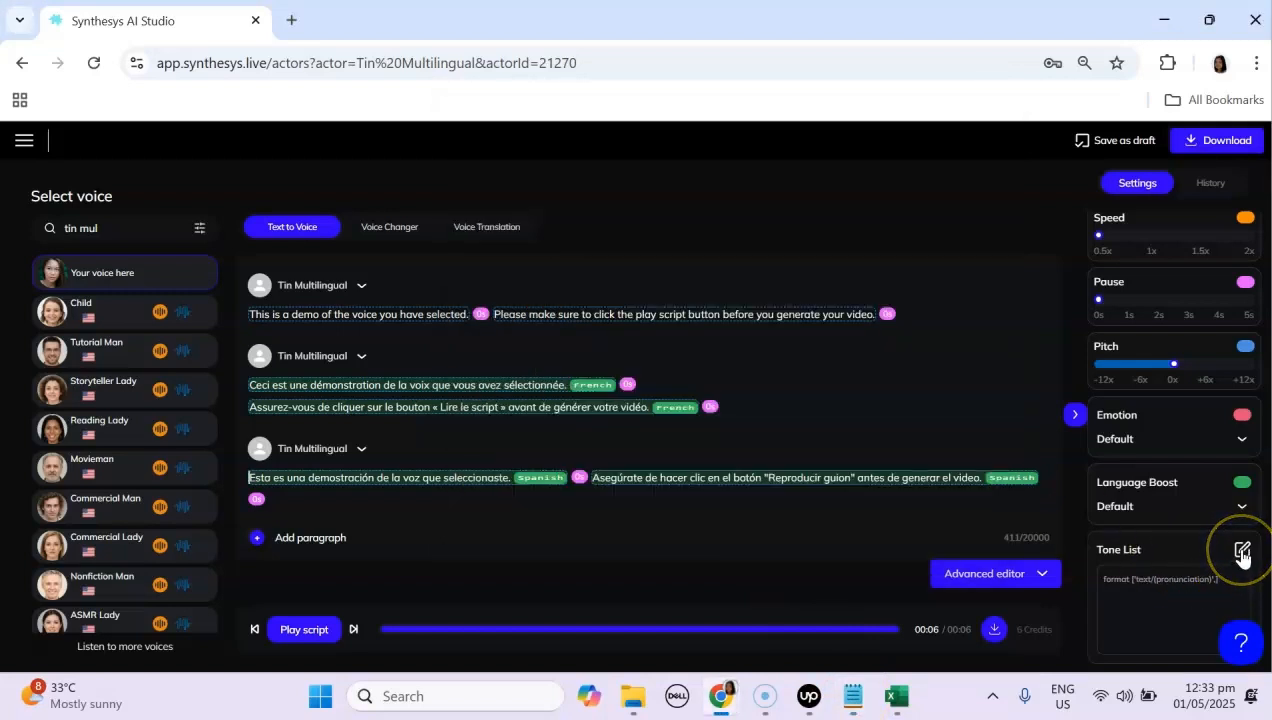
{"action": "left_click", "coordinate": [1104, 600]}
{"action": "left_click", "coordinate": [1178, 598]}
{"action": "key", "text": "ctrl+v"}
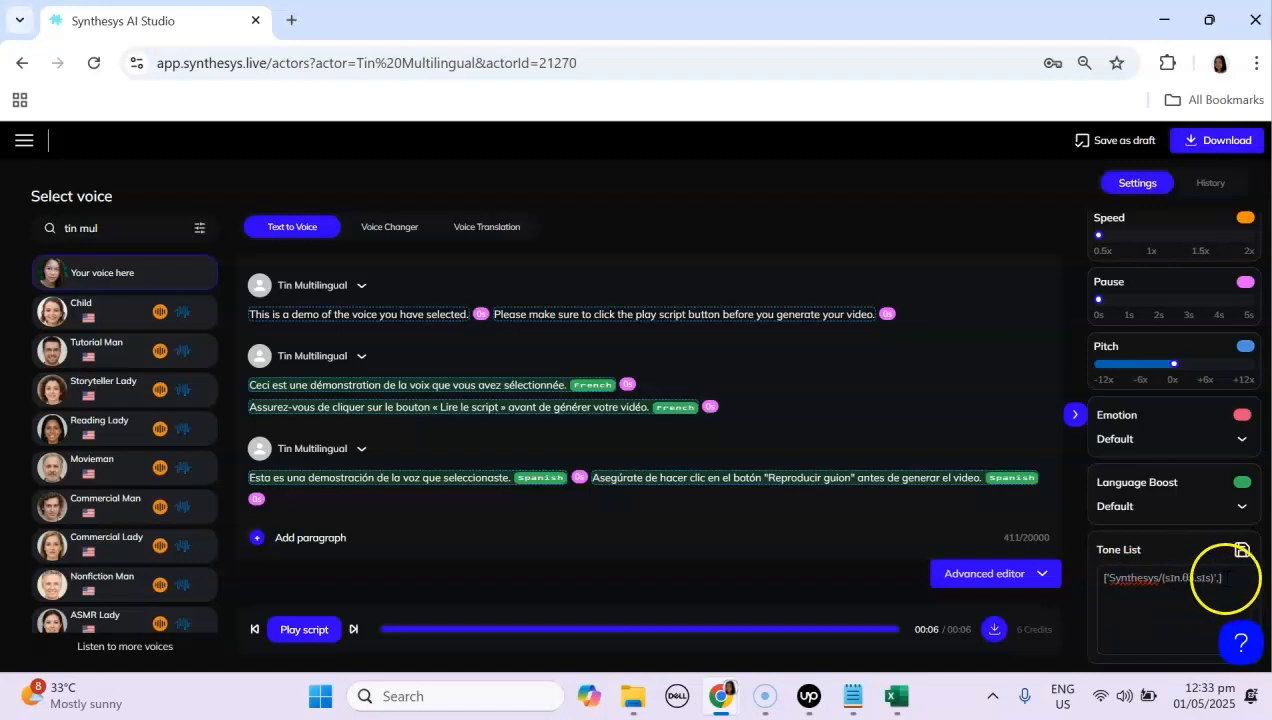
{"action": "left_click", "coordinate": [1242, 551]}
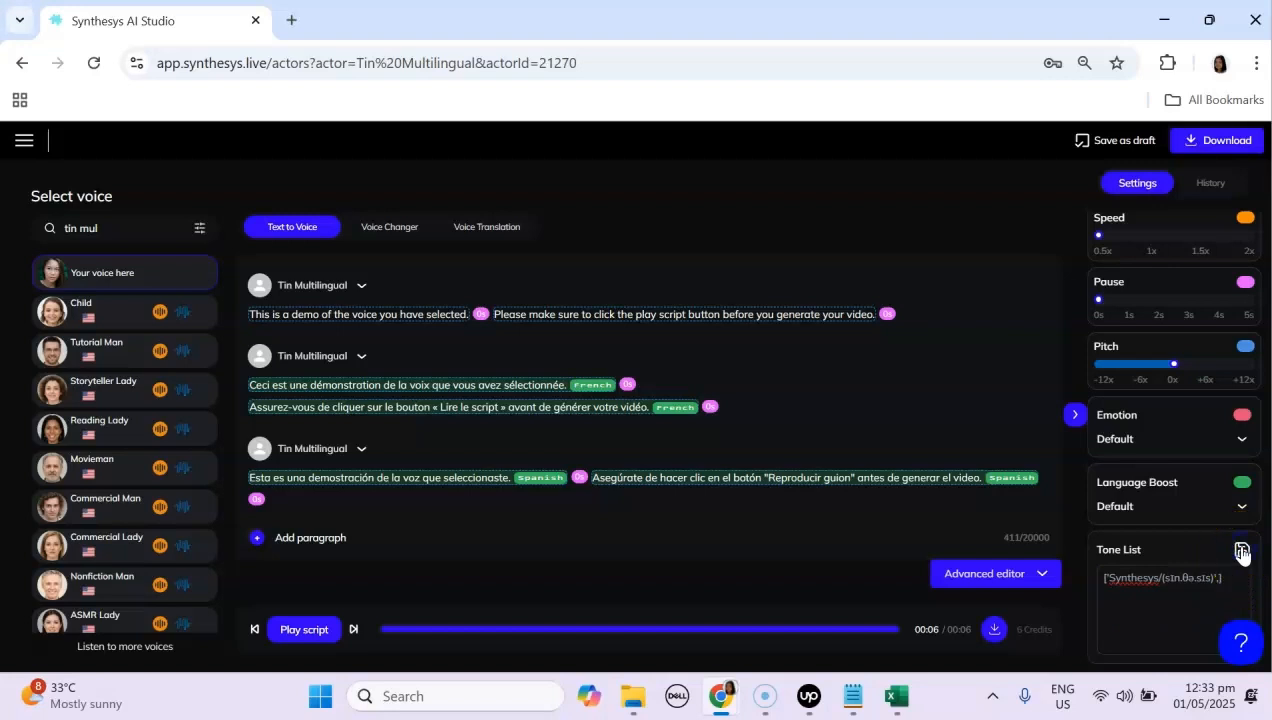